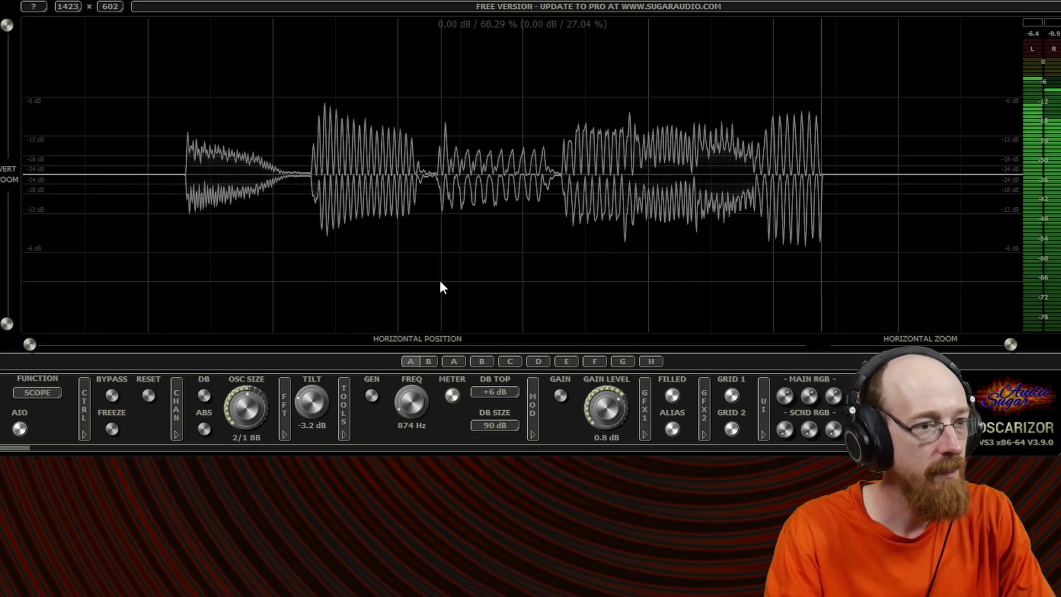
Try shorter and longer oscilloscope time spans, including 4/1 16B, and settle on 1/2 2B.
drag(247, 406, 253, 429)
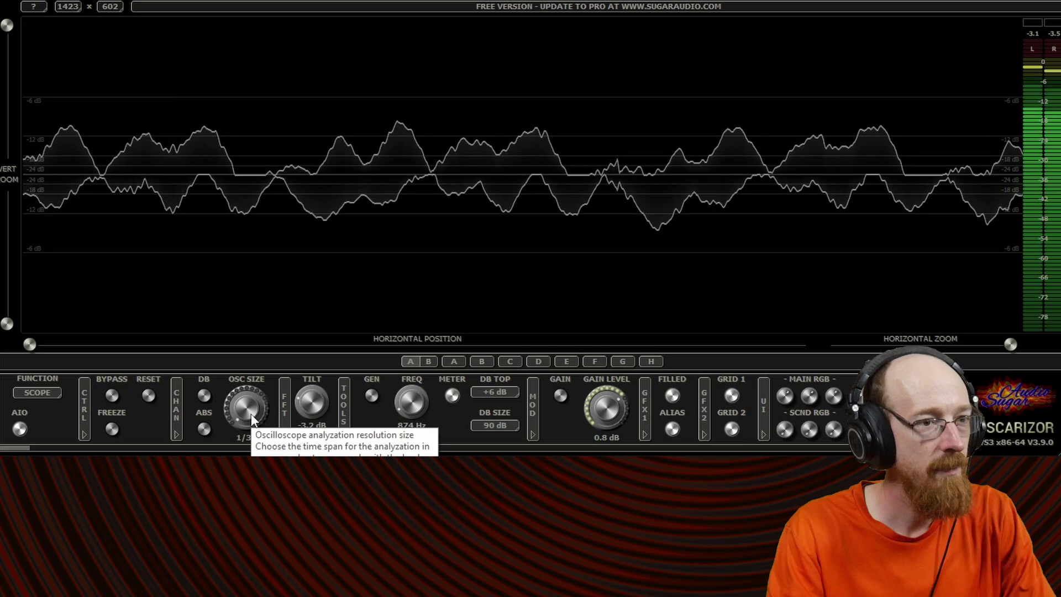
drag(252, 420, 257, 376)
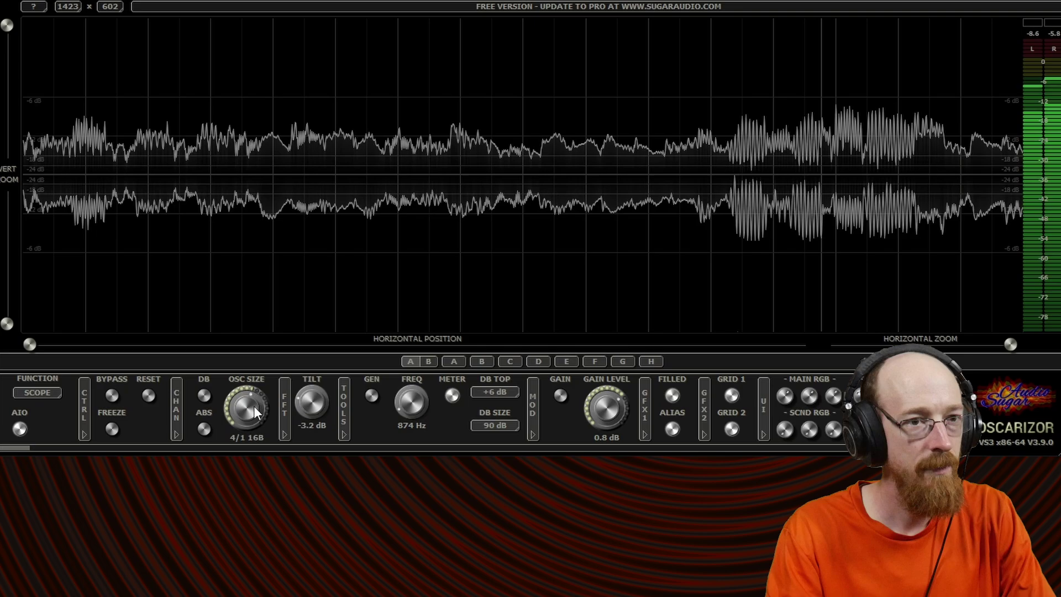
drag(254, 408, 253, 421)
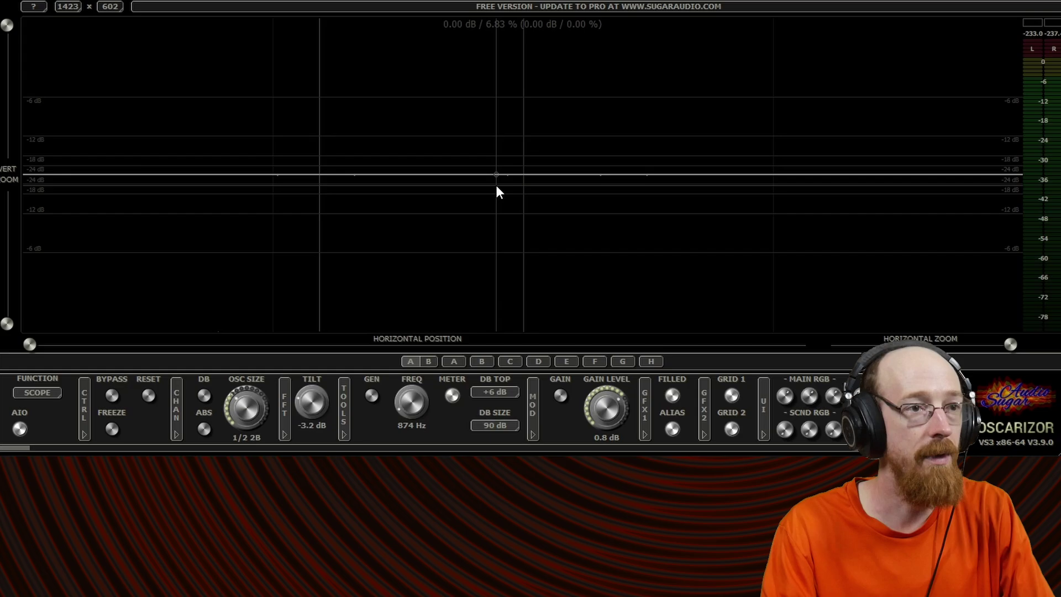
View the spectrum and goniometer displays in turn, then return the function to SCOPE.
click(53, 396)
click(64, 419)
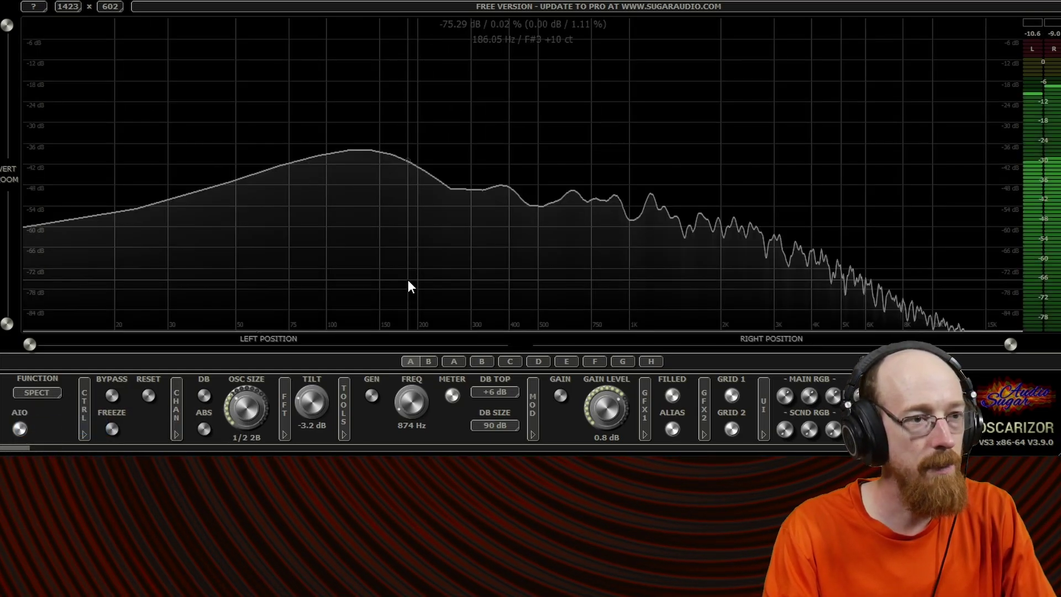
click(38, 393)
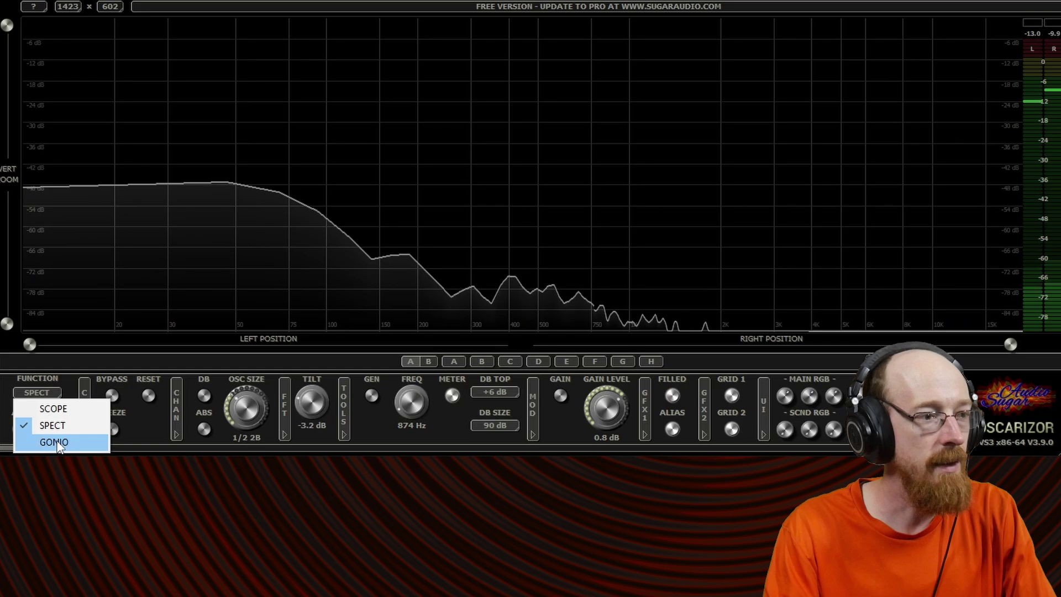
click(58, 443)
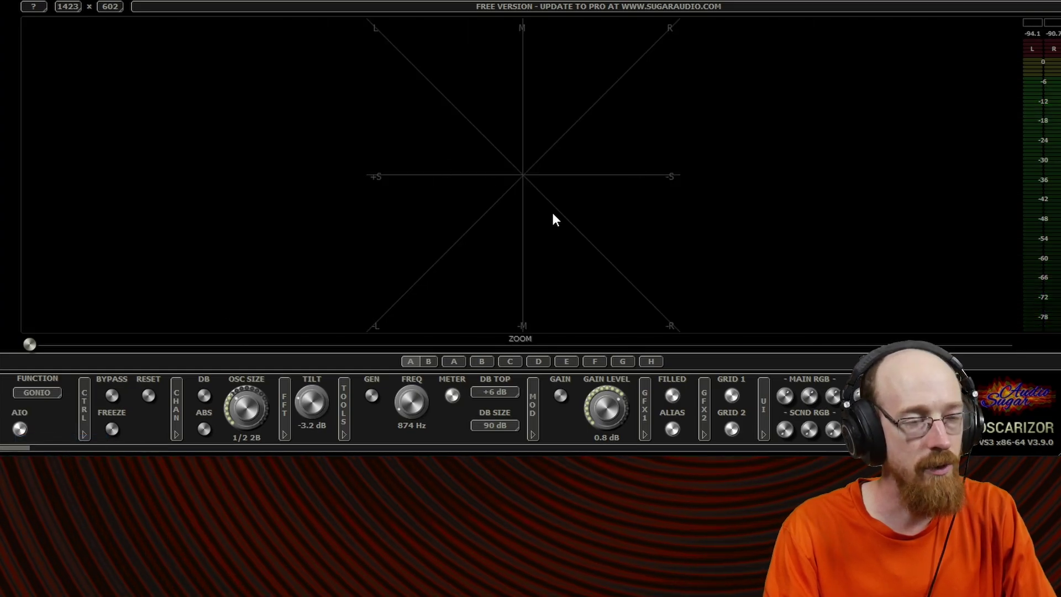
click(40, 391)
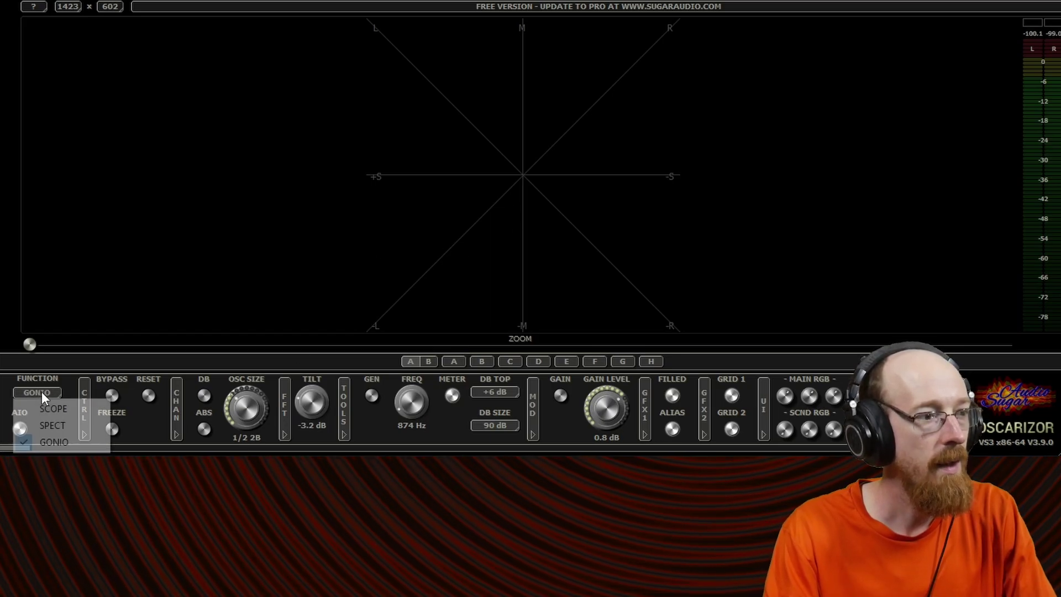
click(65, 406)
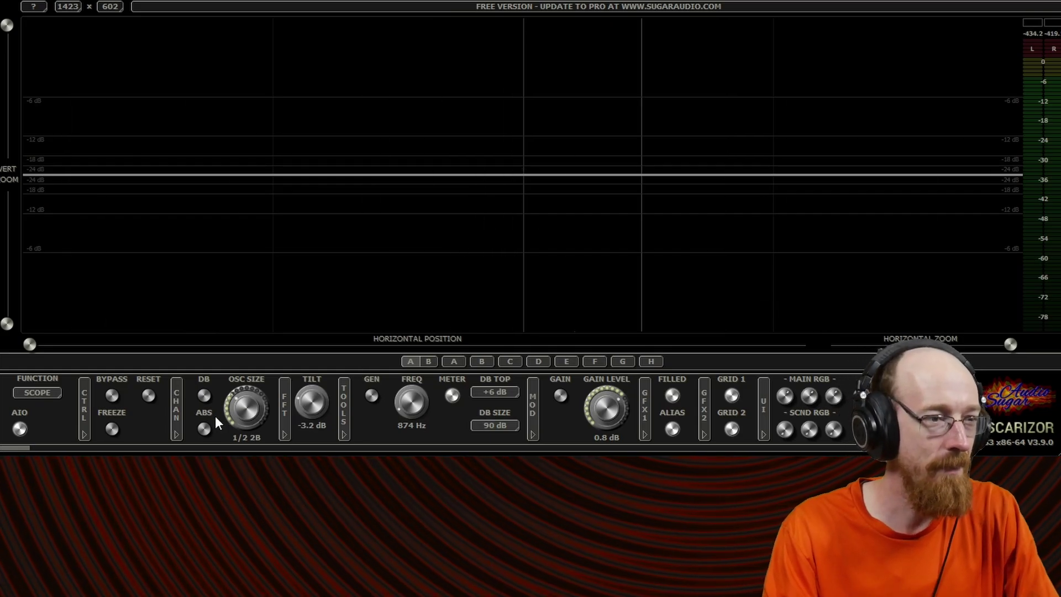
Preview the scope's absolute mode and decibel mode one after the other, switching each off again.
click(204, 428)
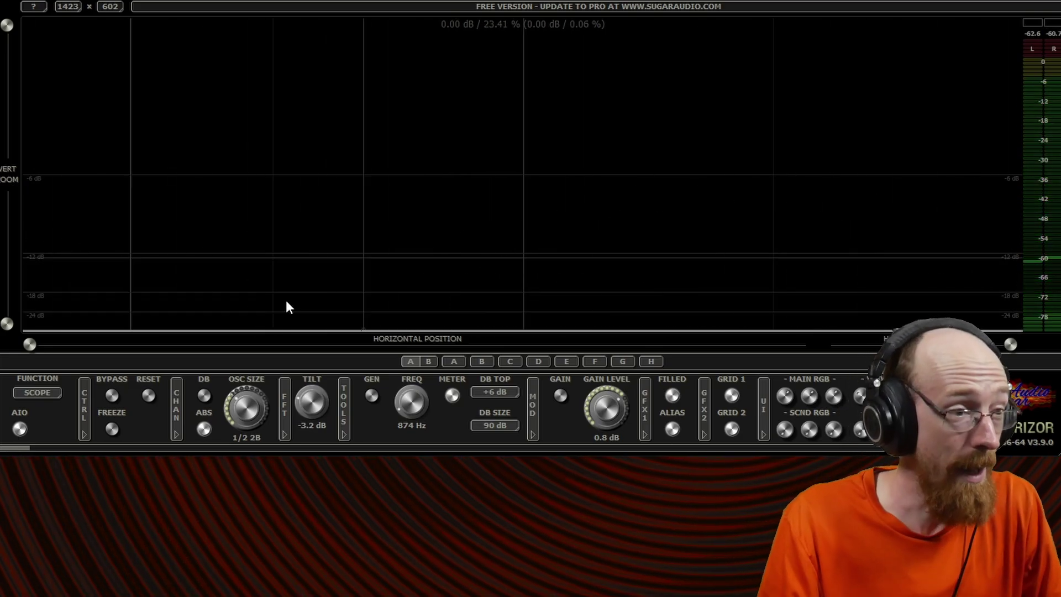
click(205, 428)
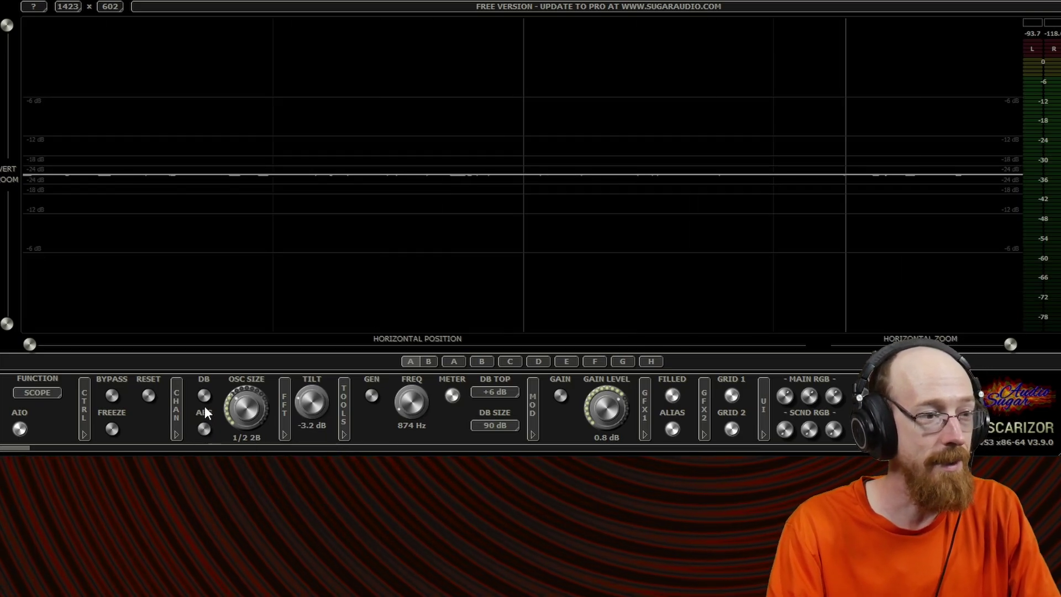
click(205, 393)
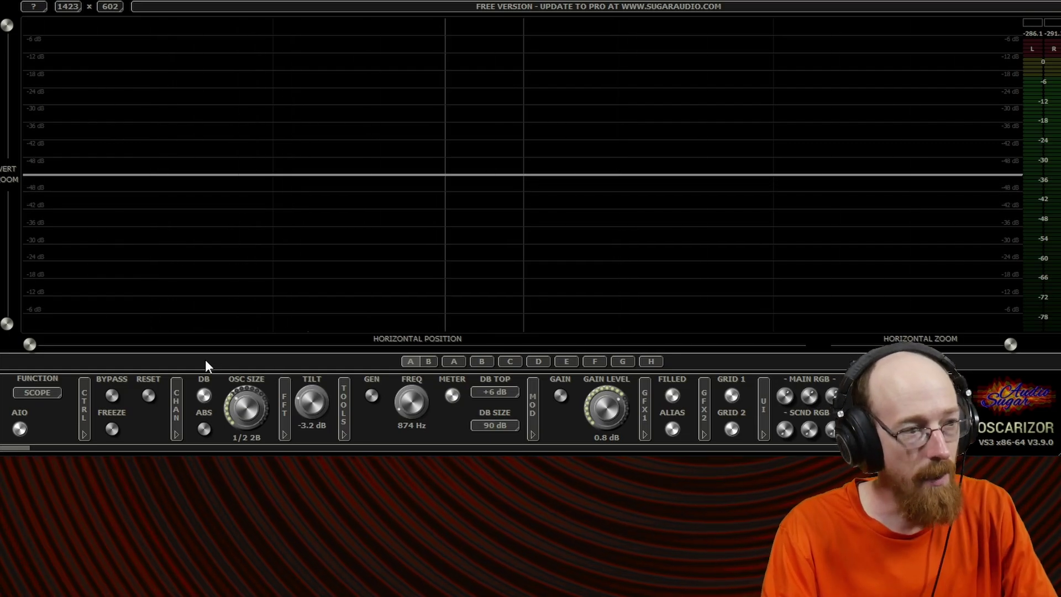
click(203, 396)
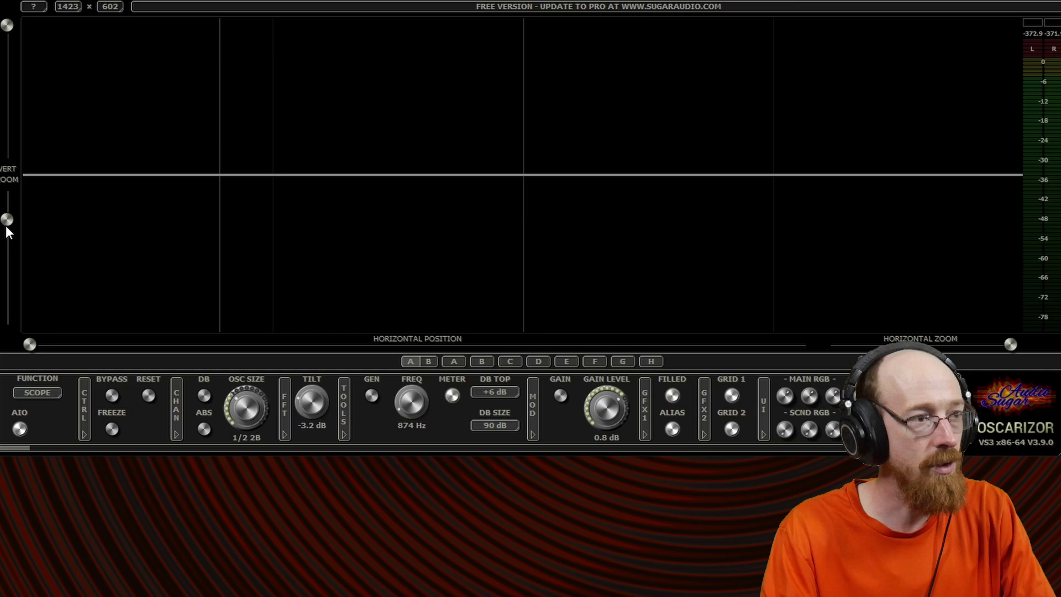
Examine the vertical zoom by moving the view's upper and lower limits inward, then restore the full range.
mouse_move(4, 30)
mouse_down()
mouse_move(18, 161)
mouse_move(17, 43)
mouse_up()
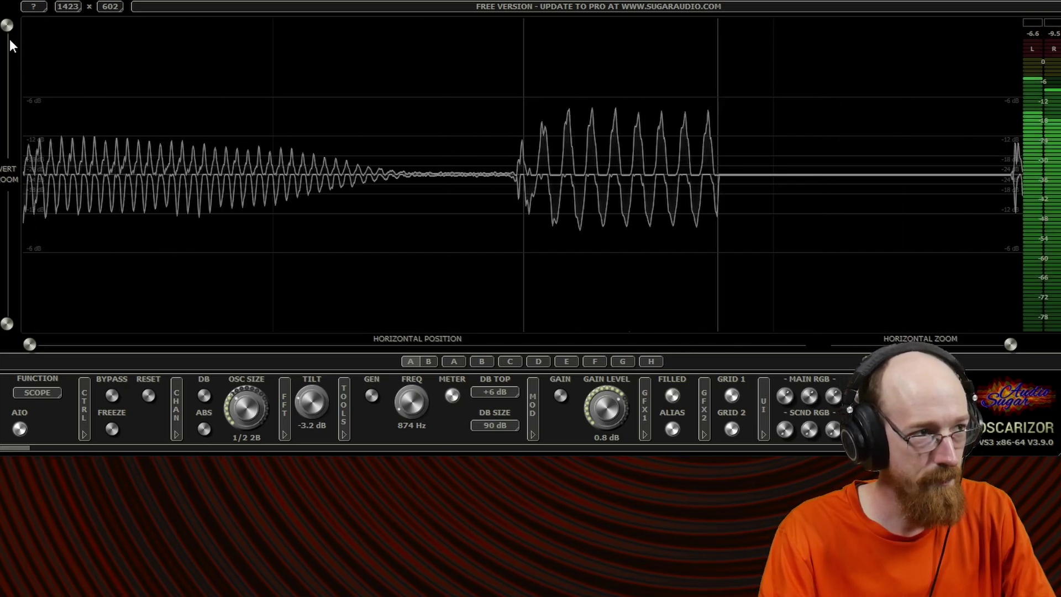
drag(7, 34, 7, 98)
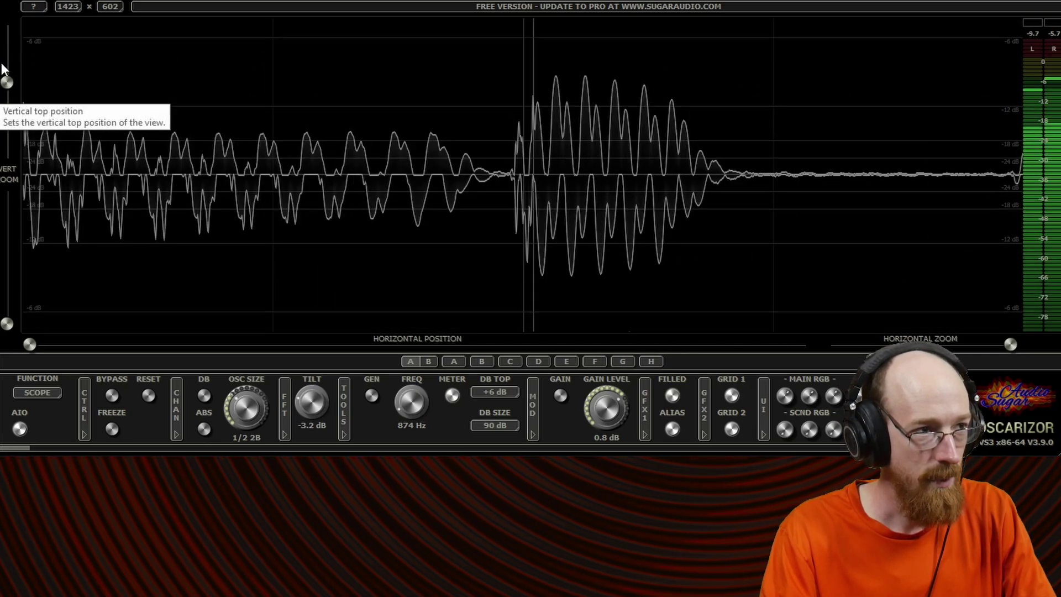
mouse_move(6, 323)
mouse_down()
mouse_move(12, 244)
mouse_move(7, 323)
mouse_up()
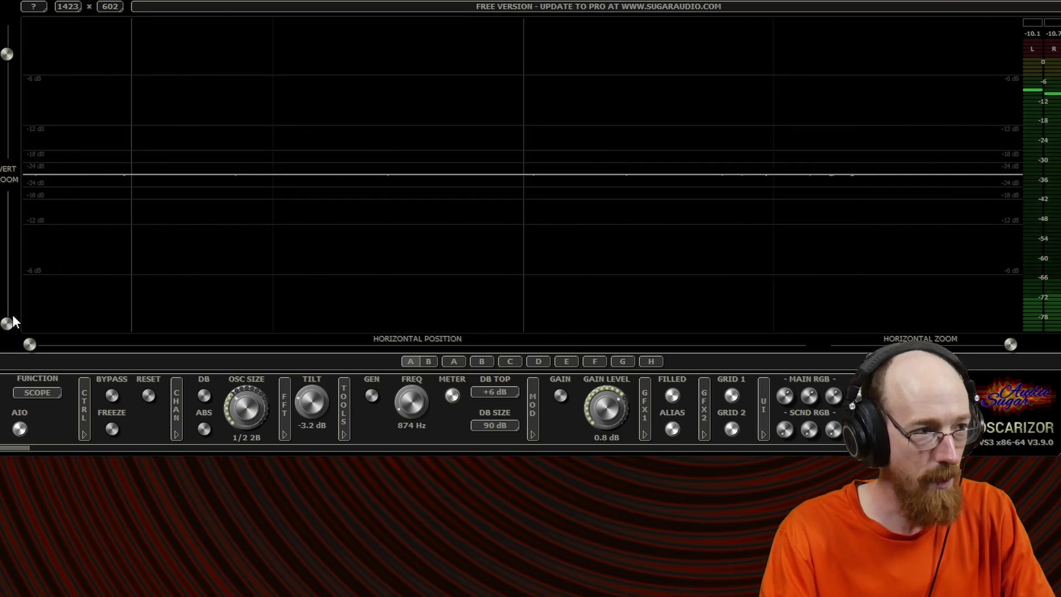
drag(7, 53, 16, 27)
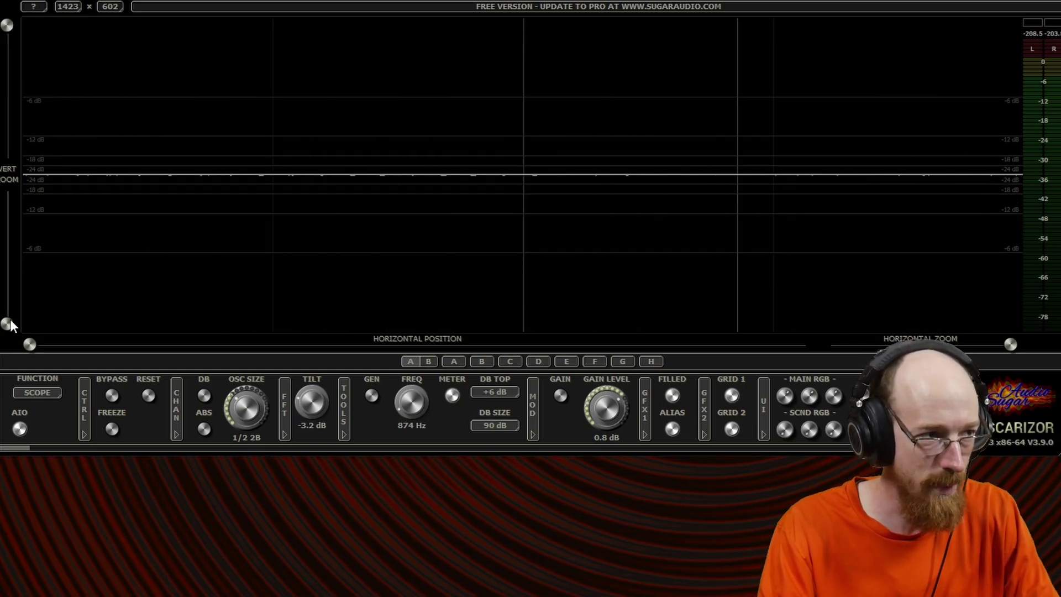
drag(8, 324, 7, 294)
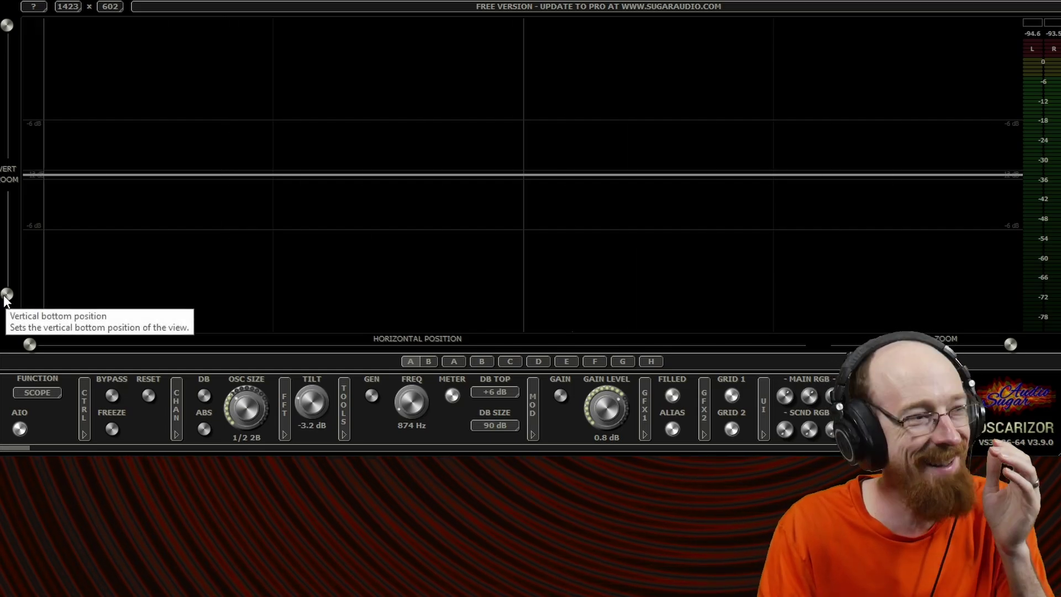
drag(6, 294, 7, 323)
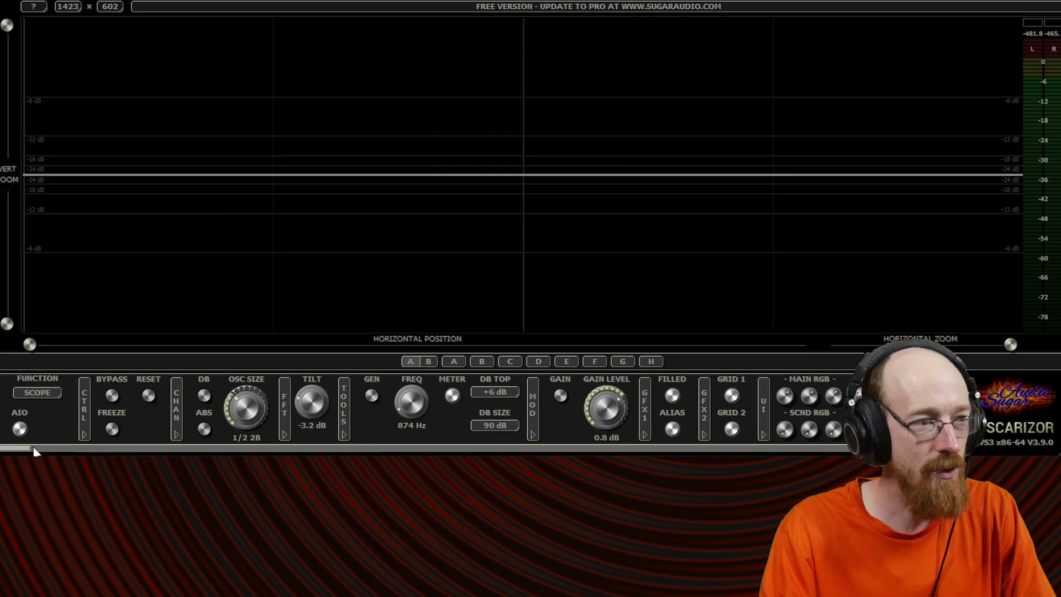
Look through the control strip in both all-in-one and paged layouts, then return to the all-in-one layout.
drag(18, 452, 884, 447)
drag(991, 446, 83, 447)
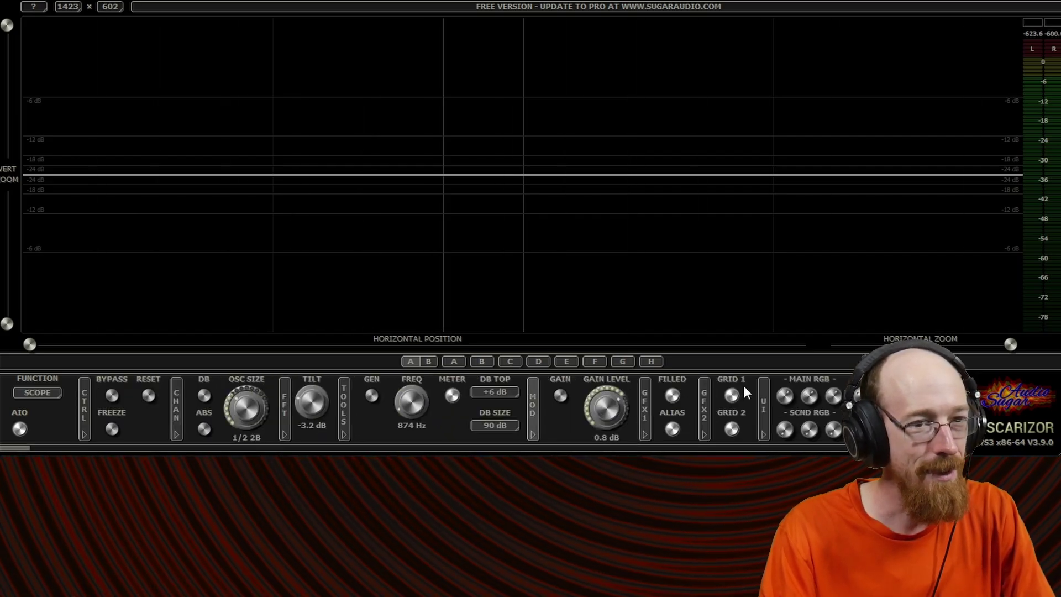
click(19, 429)
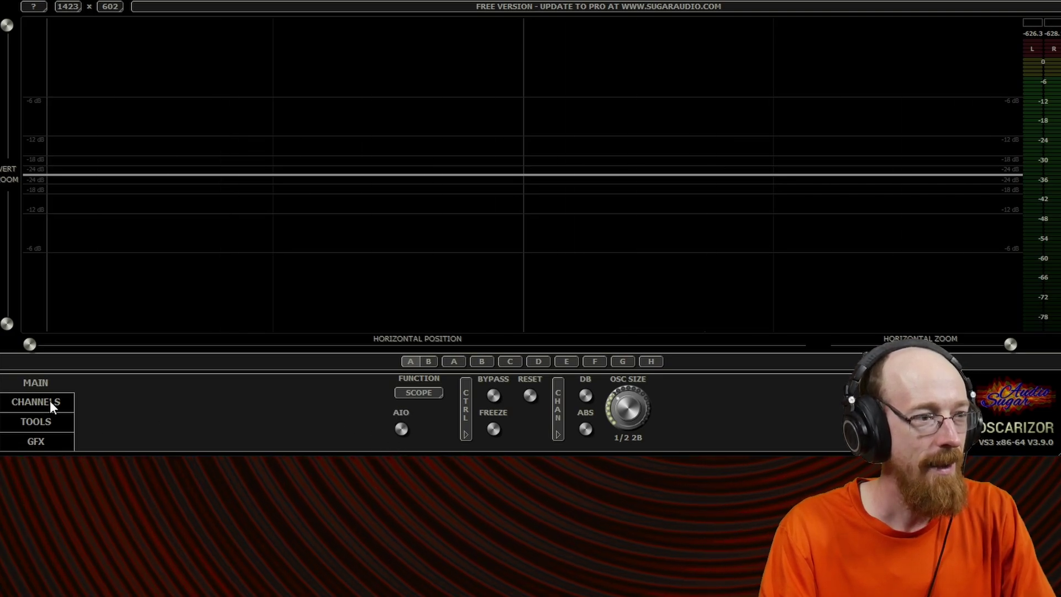
click(58, 419)
click(61, 381)
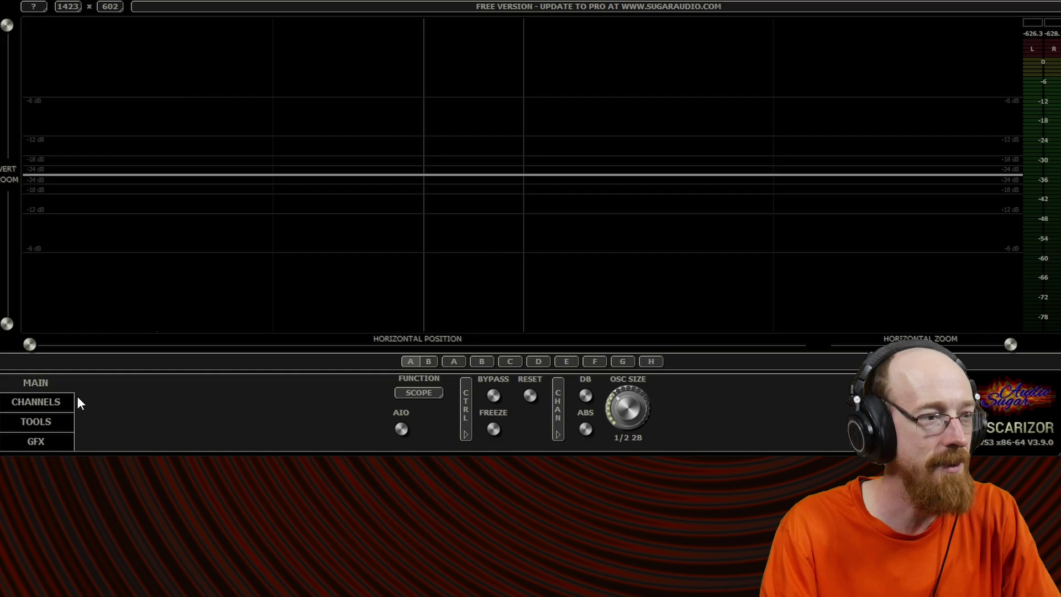
click(402, 430)
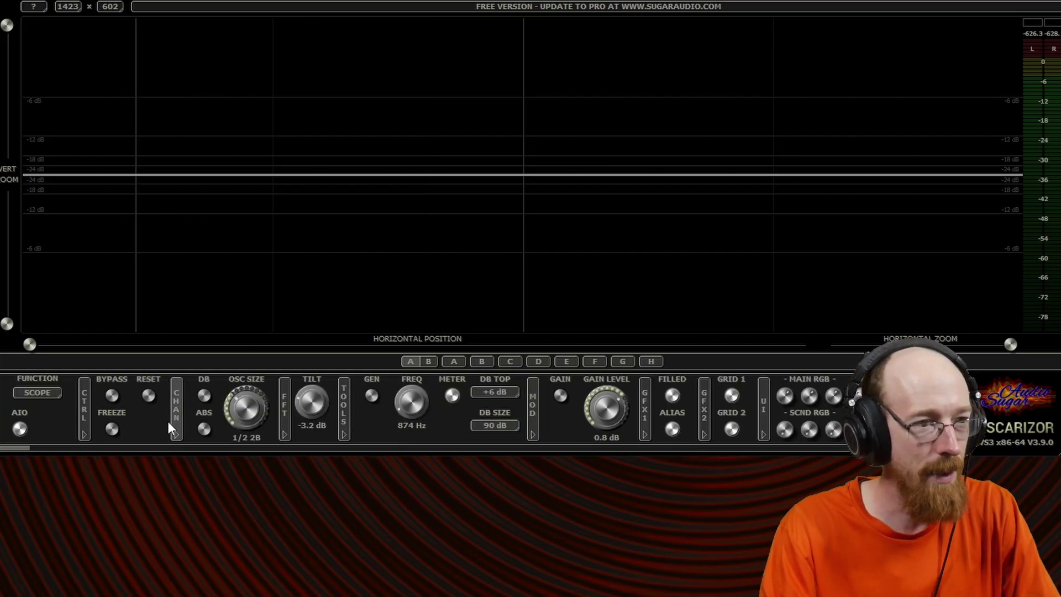
Freeze the waveform, try time spans of 20 SEC and 5 SEC, and set the oscilloscope size to 1/4 1B.
click(589, 418)
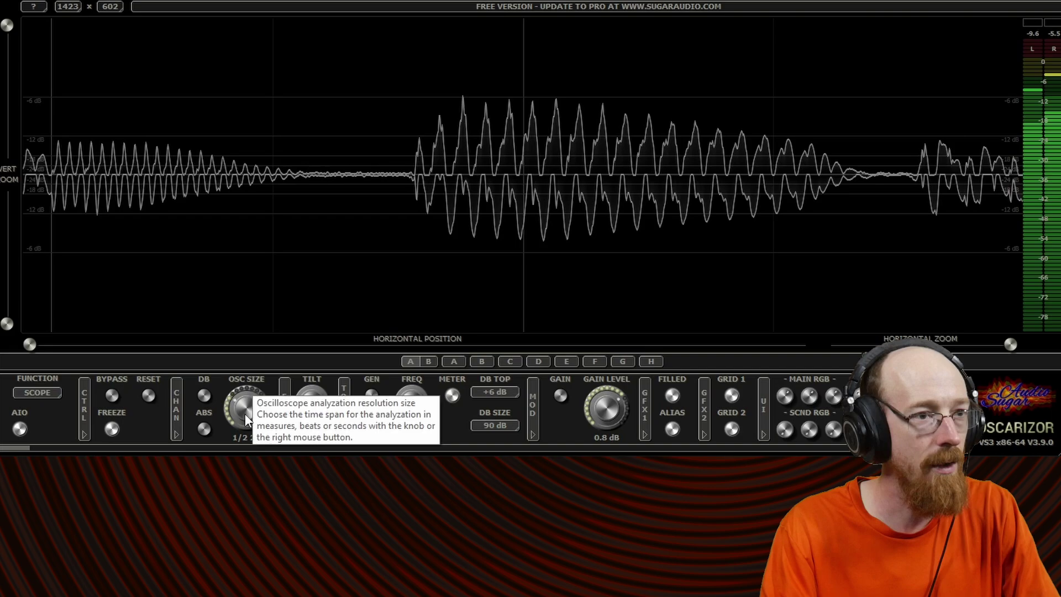
drag(247, 411, 267, 362)
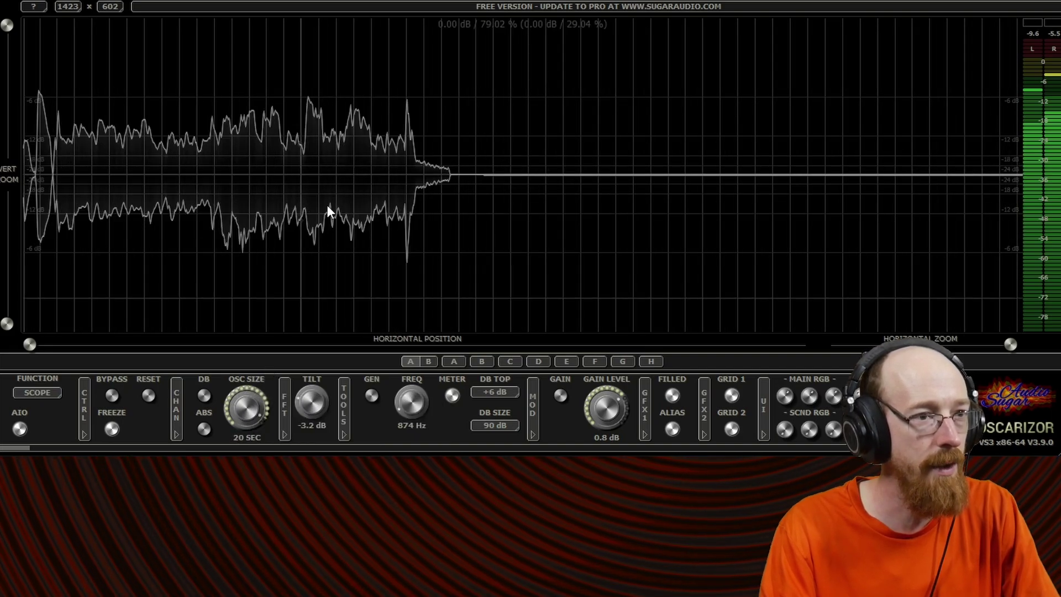
drag(249, 411, 249, 417)
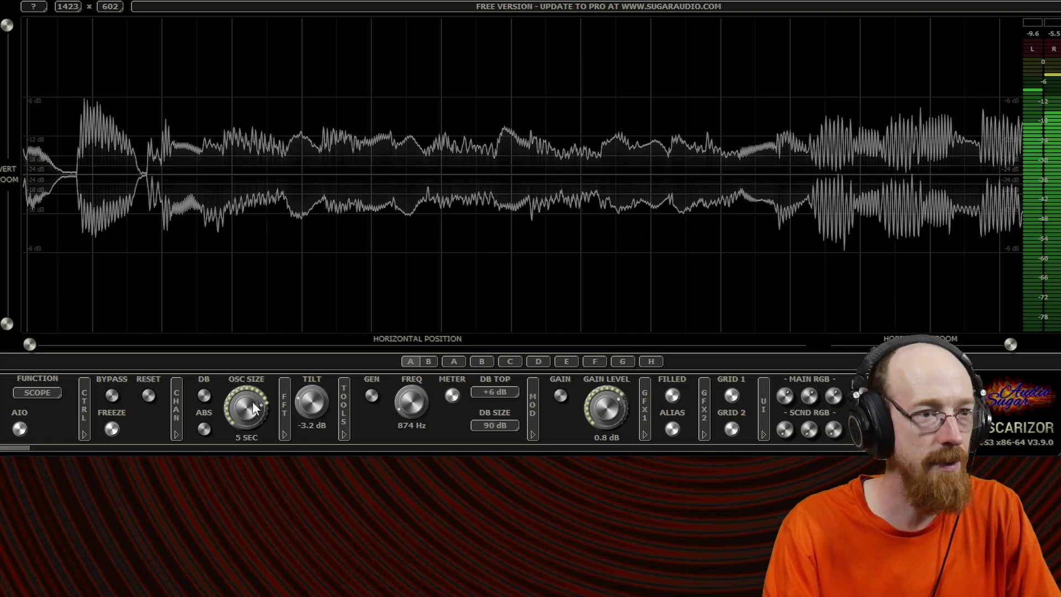
drag(253, 402, 253, 441)
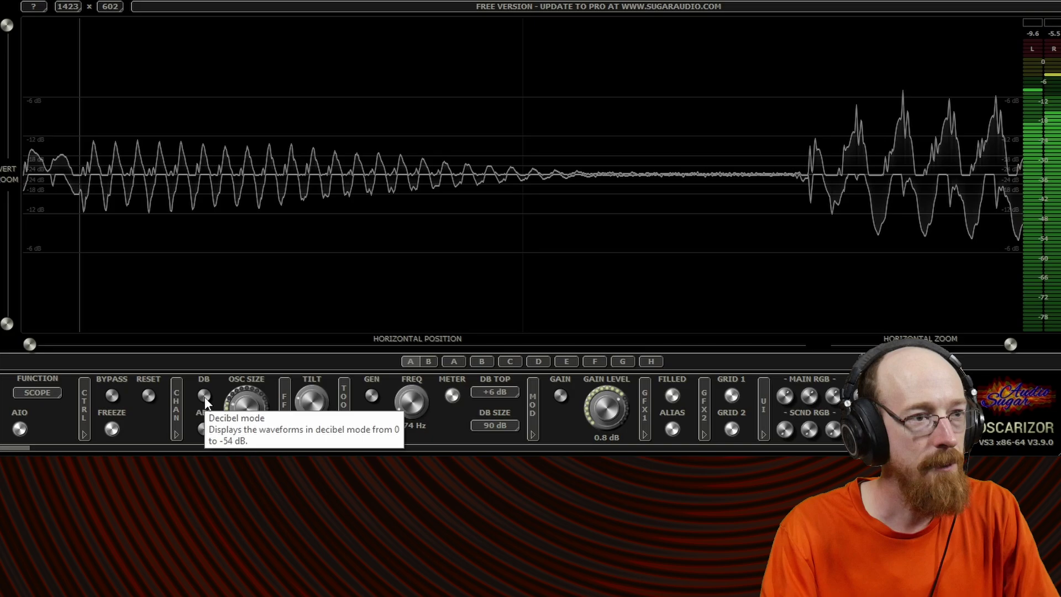
Switch absolute mode on and off again, and zoom in horizontally on the beginning of the frozen waveform.
click(204, 428)
click(204, 428)
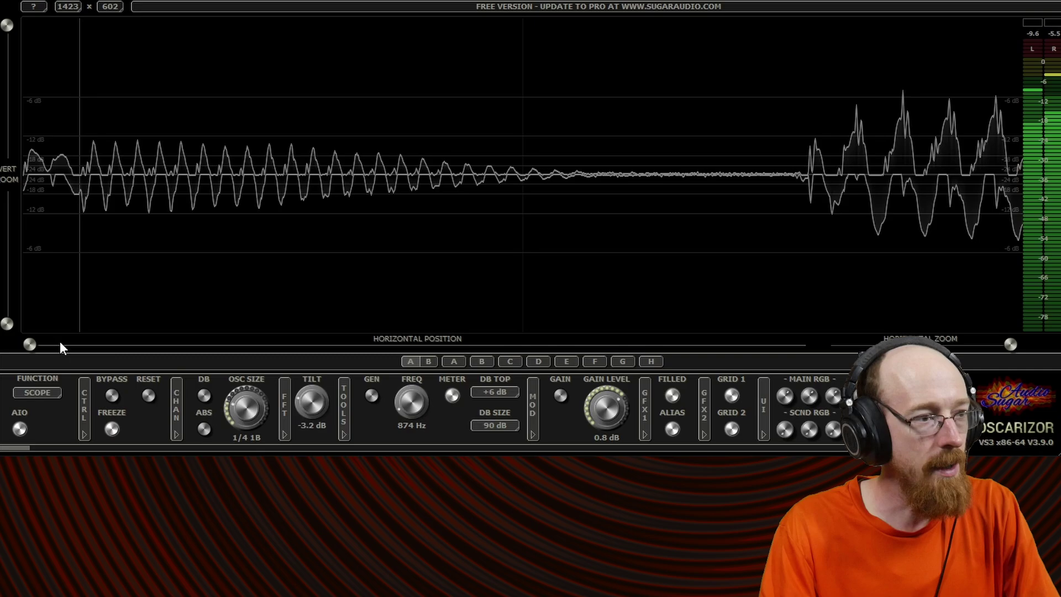
drag(1010, 344, 867, 347)
mouse_move(35, 343)
mouse_down()
mouse_move(424, 339)
mouse_move(137, 336)
mouse_up()
Try to load one of the stored global quick presets.
click(451, 361)
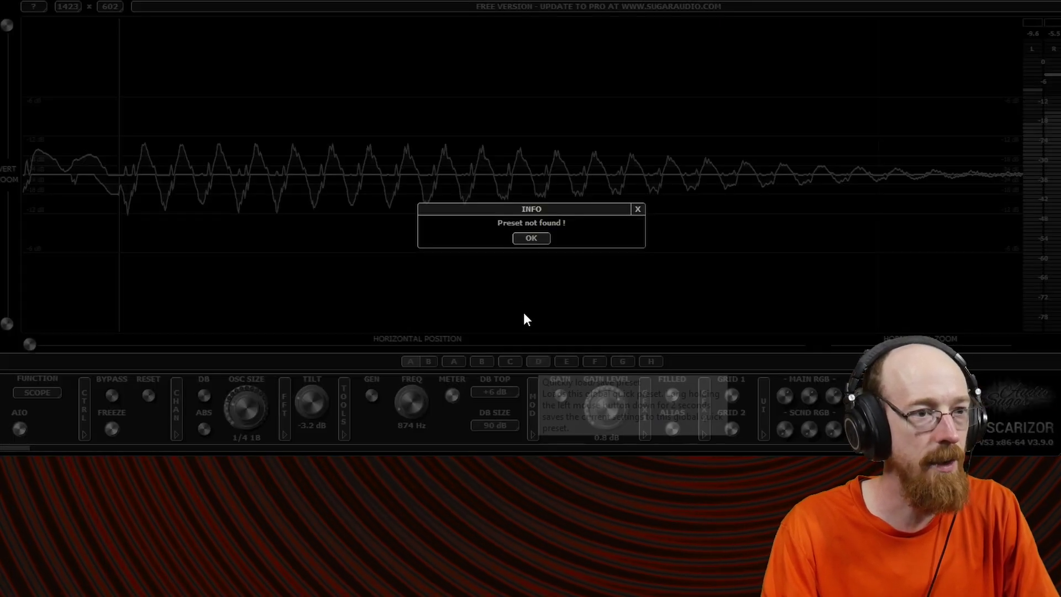
click(528, 238)
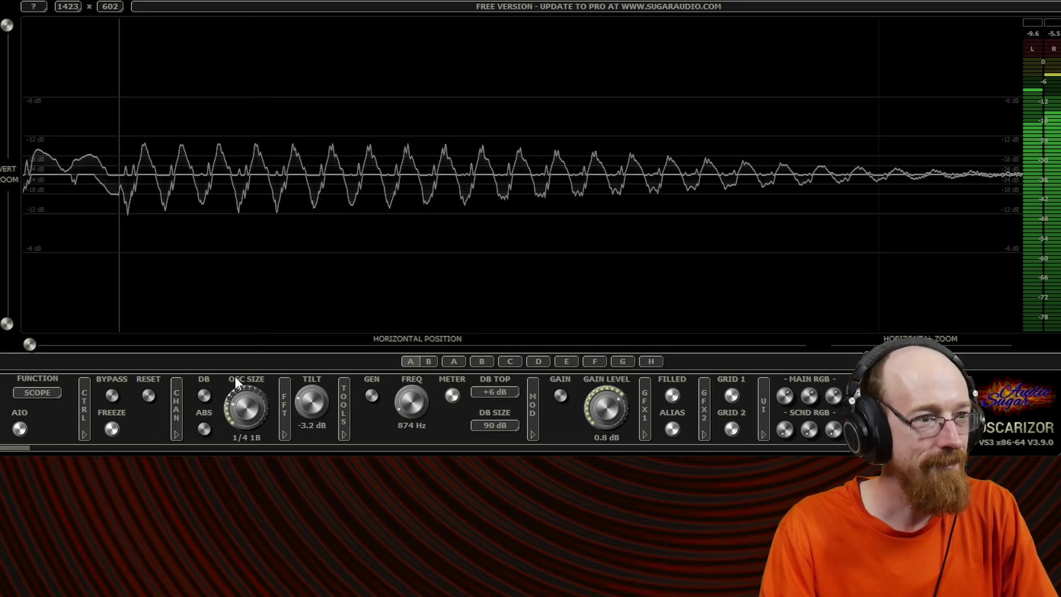
click(181, 404)
click(180, 410)
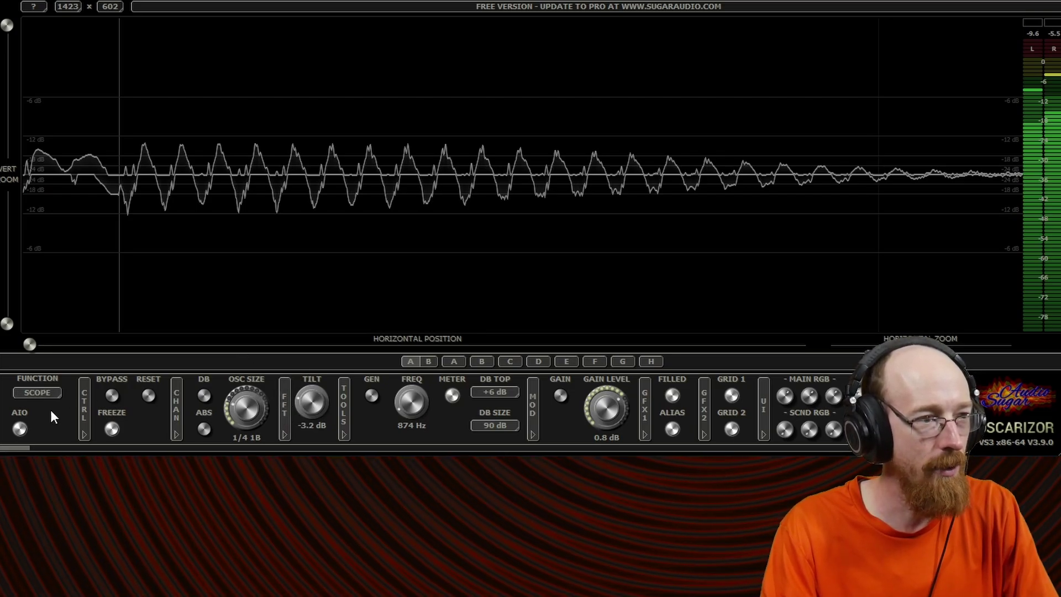
click(46, 392)
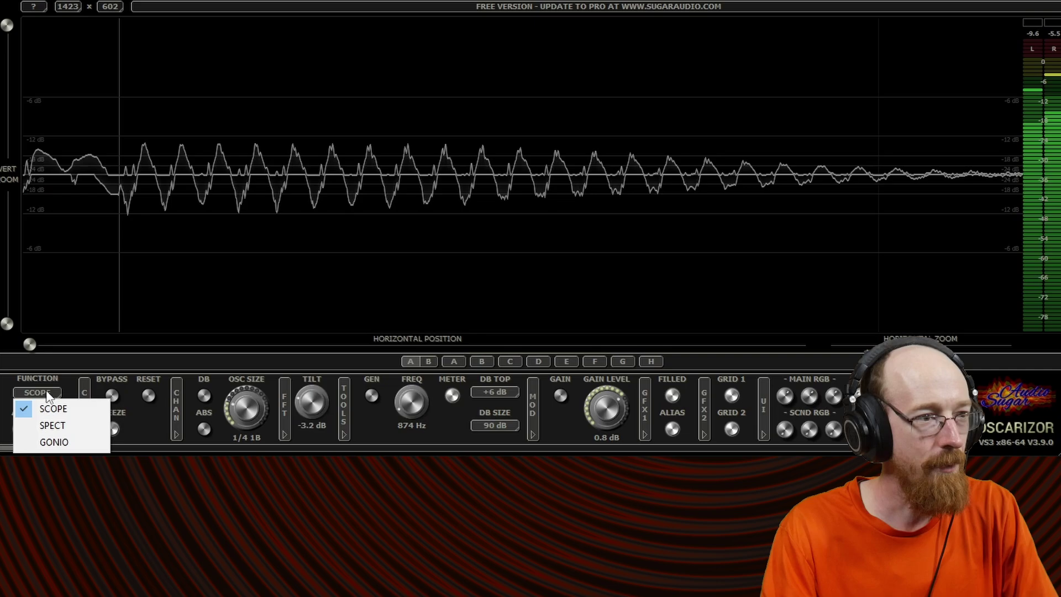
click(52, 408)
click(51, 395)
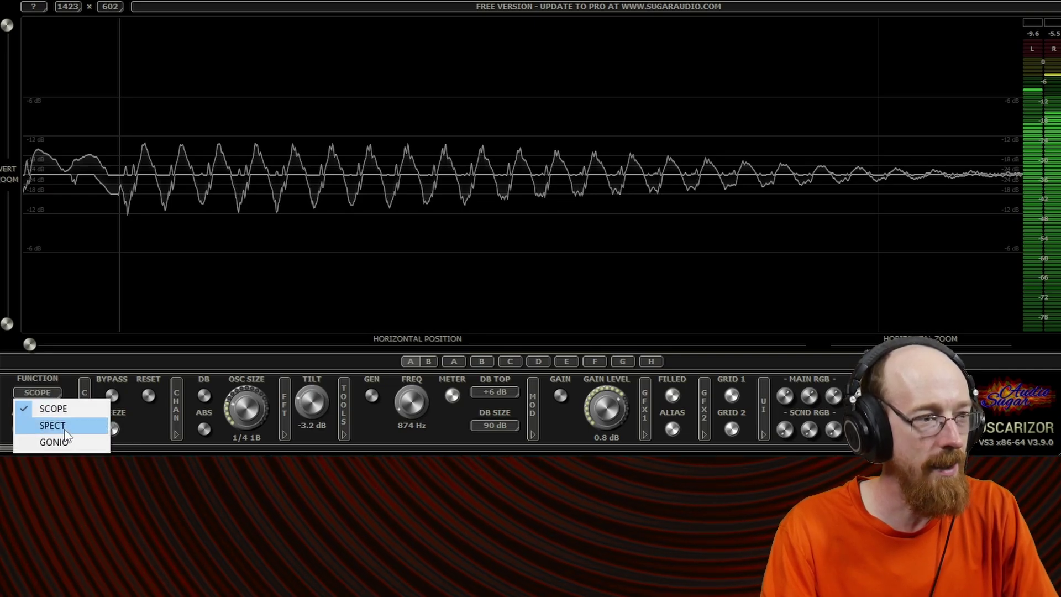
click(61, 384)
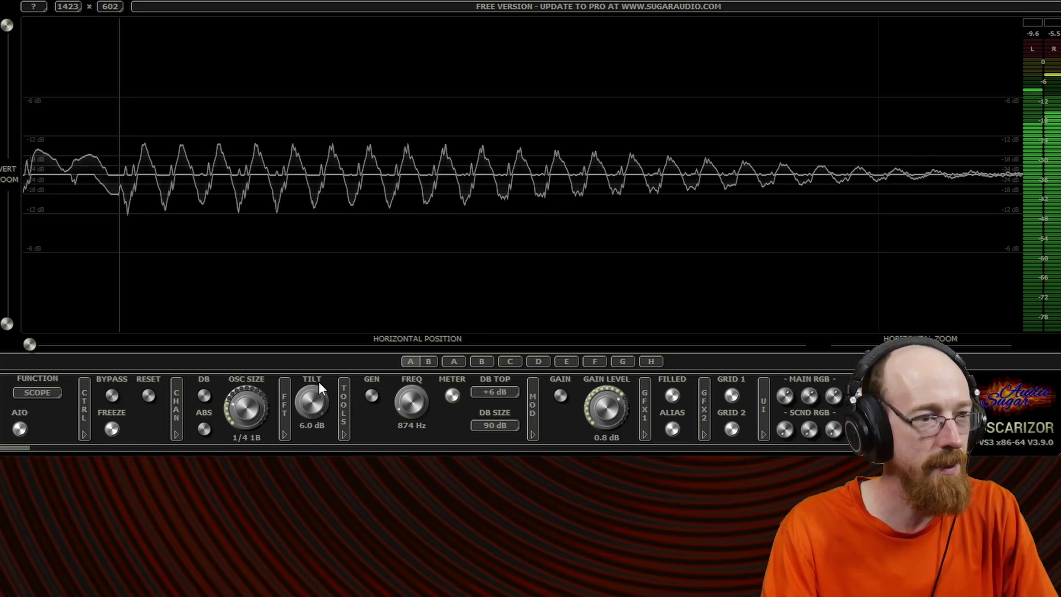
Set the tilt to 2.7 dB and switch the display function to SPECT.
scroll(310, 386, up, 5)
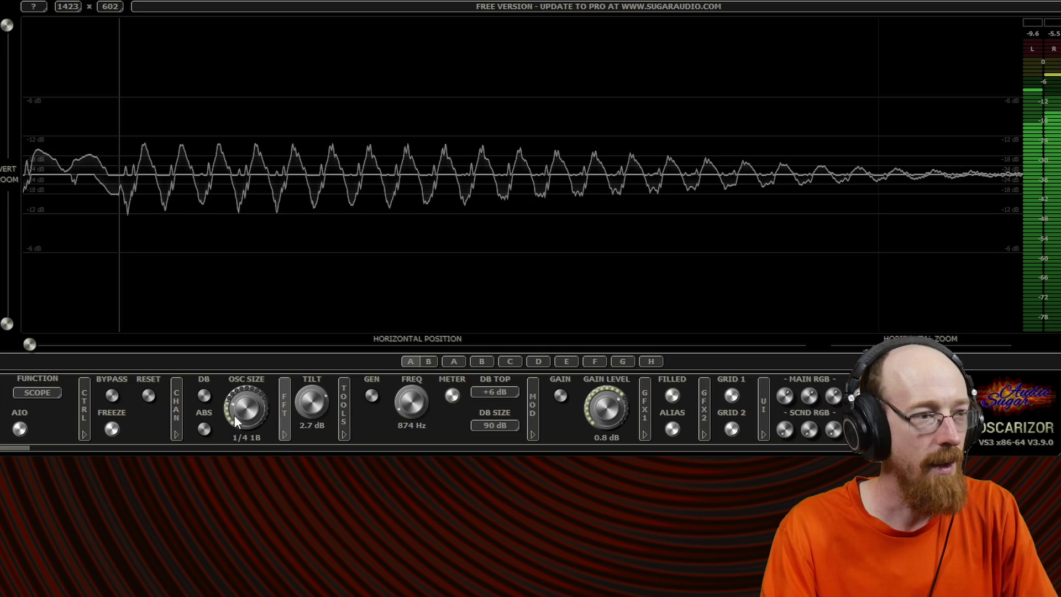
click(41, 390)
click(55, 419)
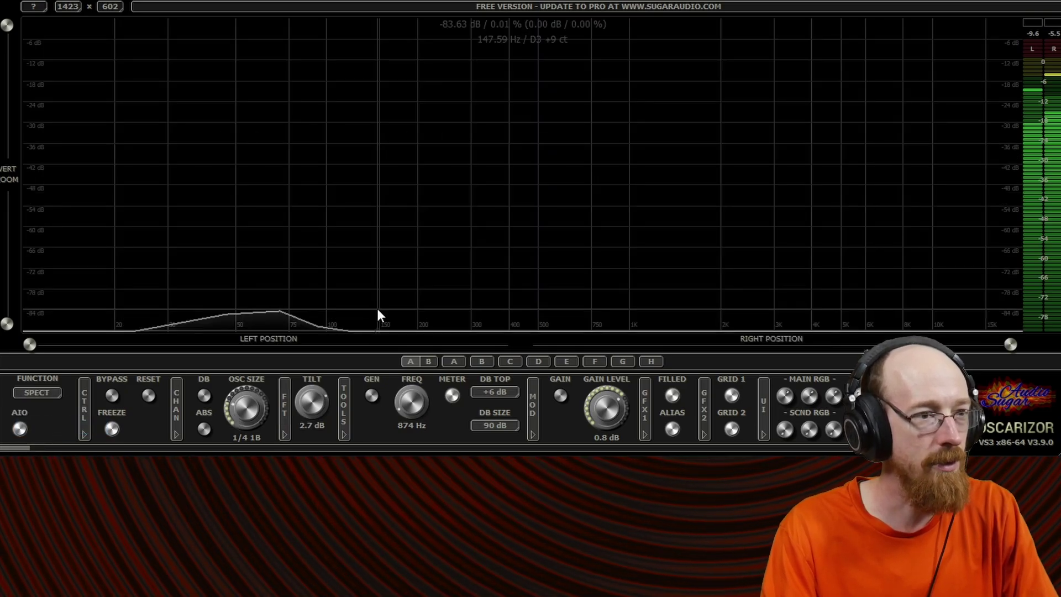
Set the tilt to -1.4 dB and switch the display function back to SCOPE.
drag(304, 405, 323, 433)
click(57, 391)
click(53, 407)
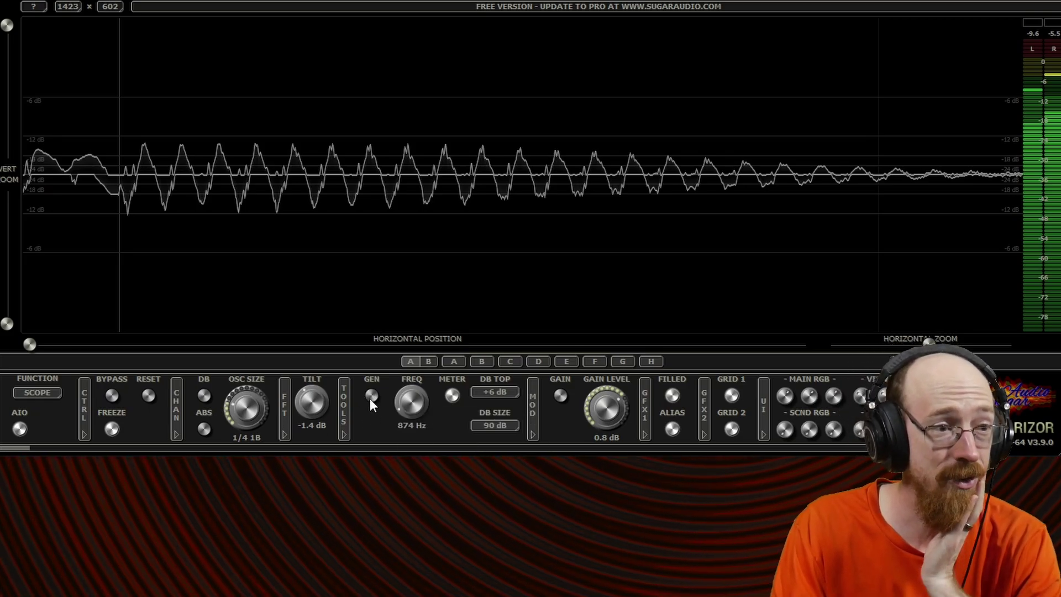
Toggle the meter and switch it back, and collapse and re-expand the TOOLS section.
click(453, 396)
click(453, 397)
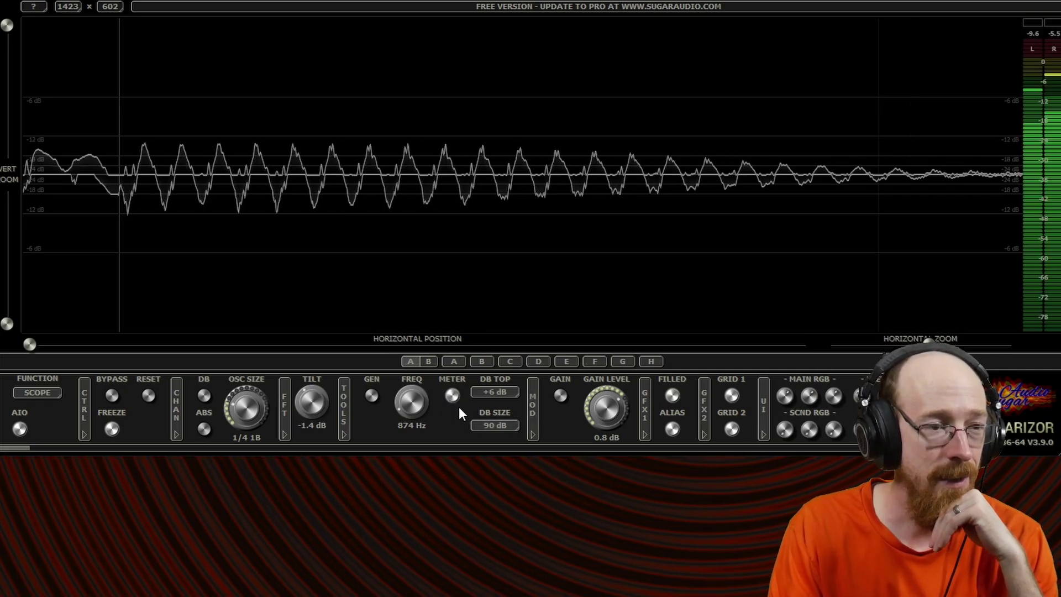
click(346, 428)
click(346, 428)
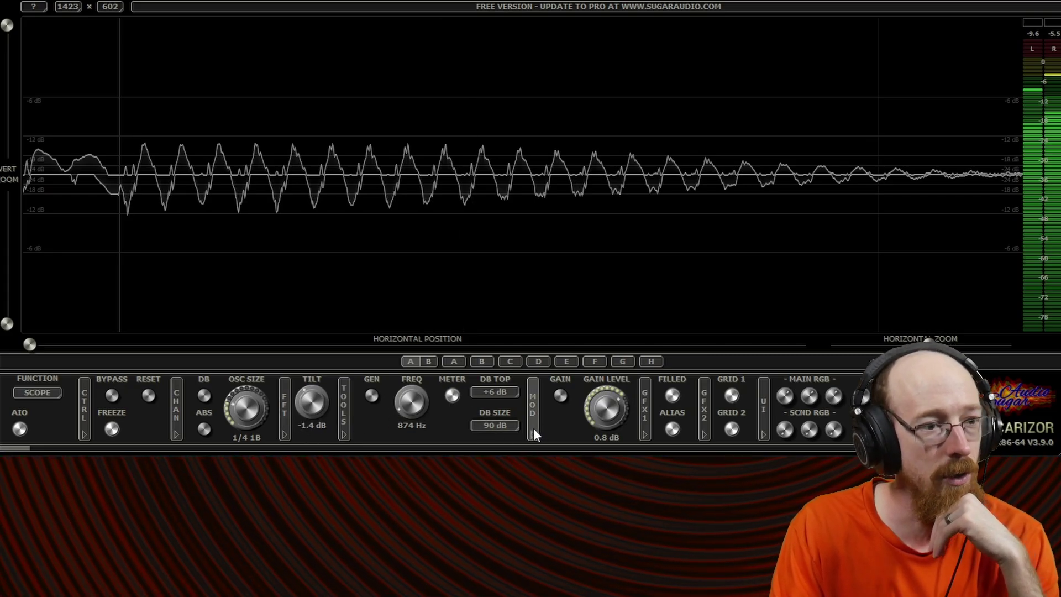
Try several gain levels, return the gain to 0.0 dB, and collapse the MOD section.
drag(611, 402, 611, 406)
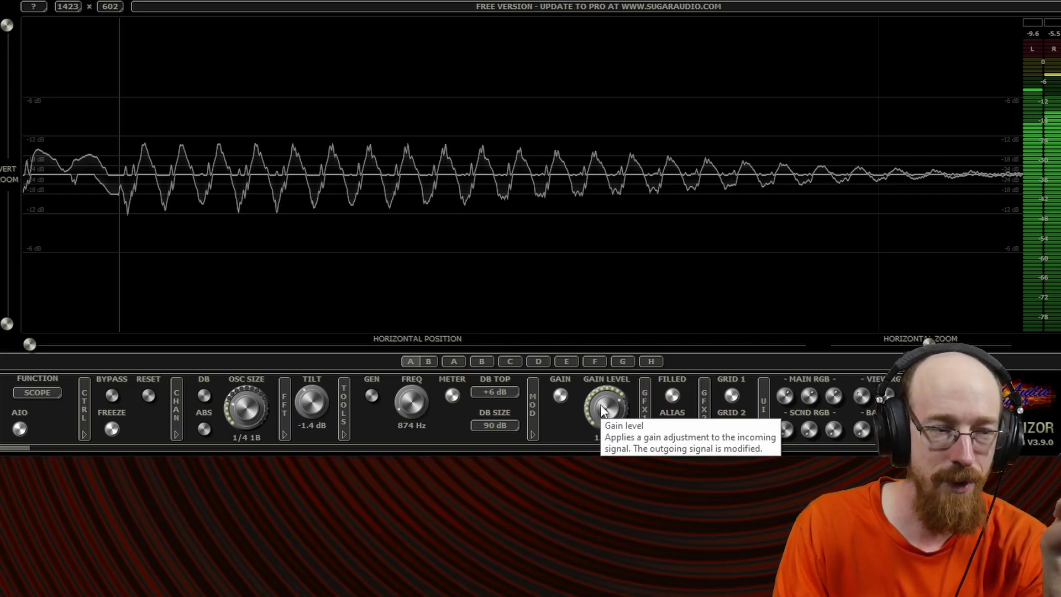
drag(606, 400, 605, 405)
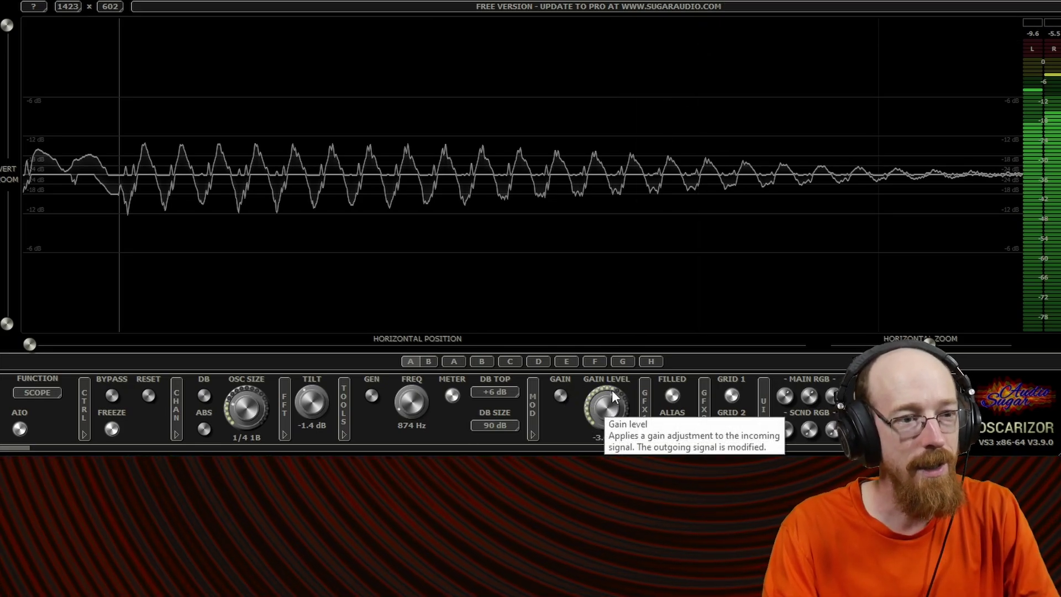
drag(611, 389, 607, 410)
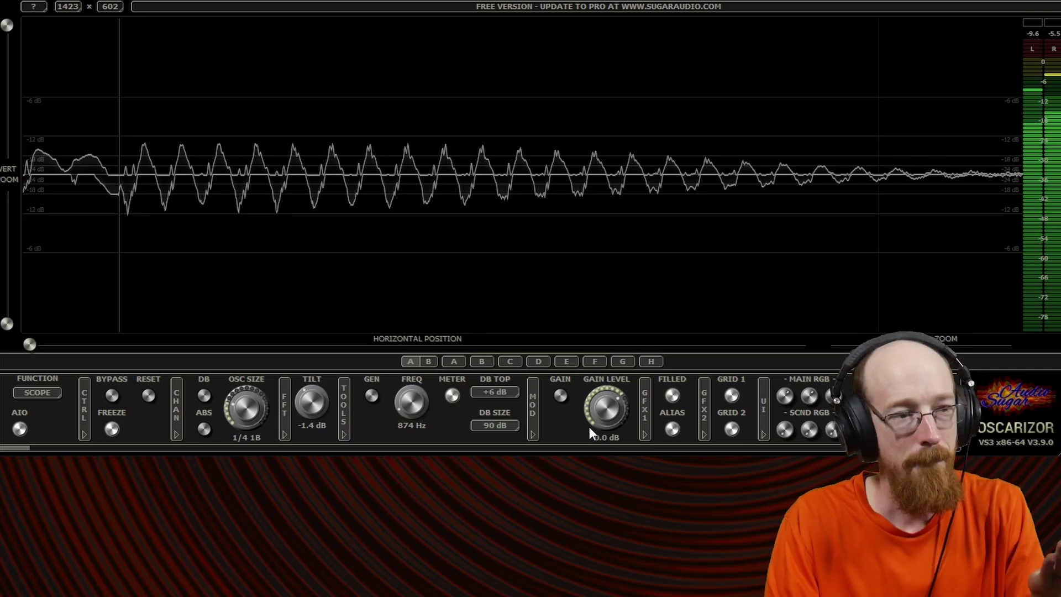
click(535, 416)
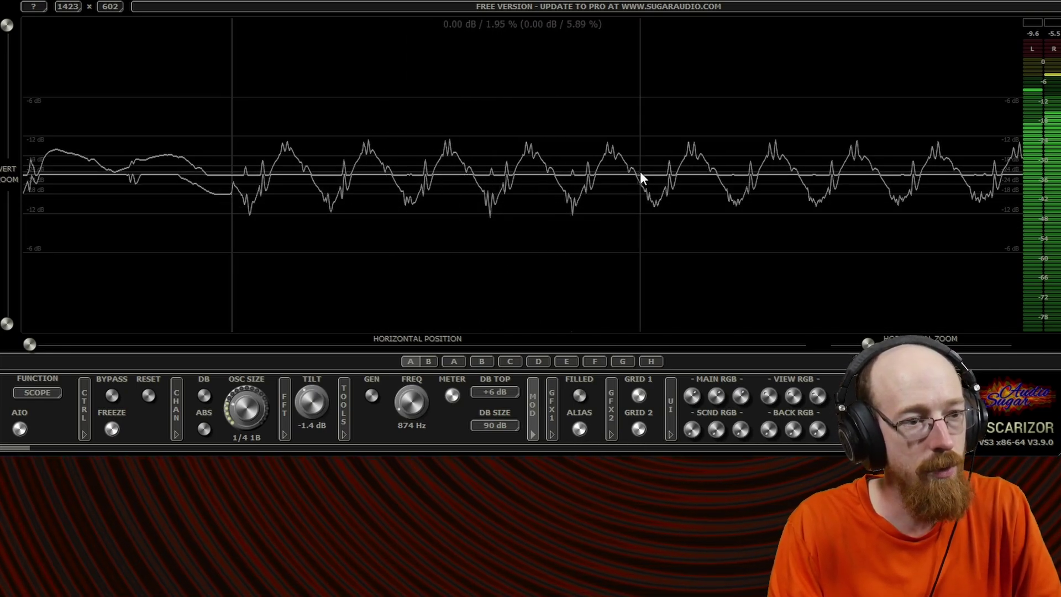
Try the grid 1 and grid 2 lines over the dB-scaled waveform and hide both grids.
click(638, 430)
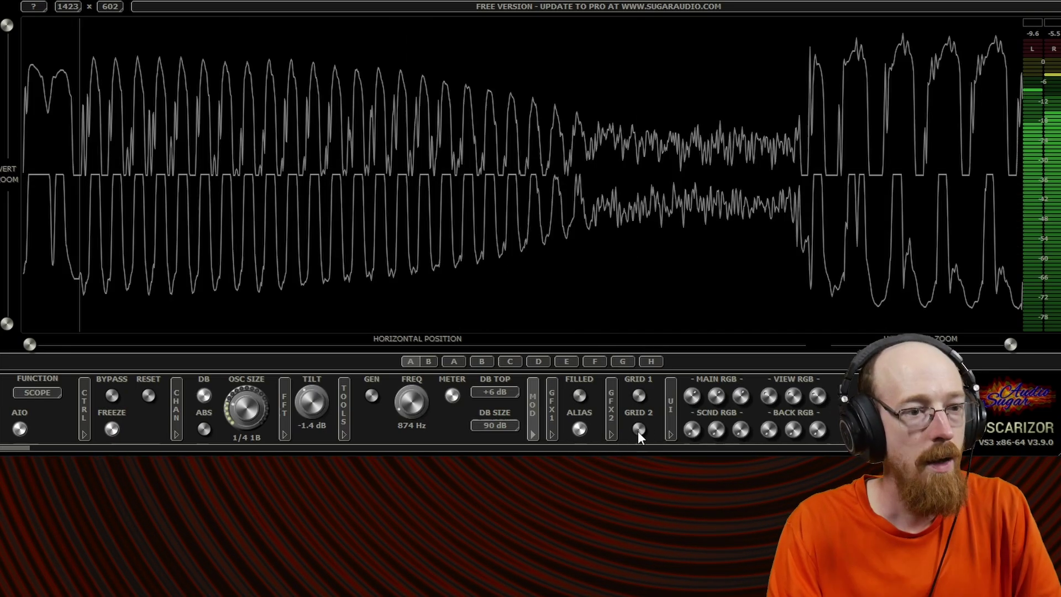
click(637, 394)
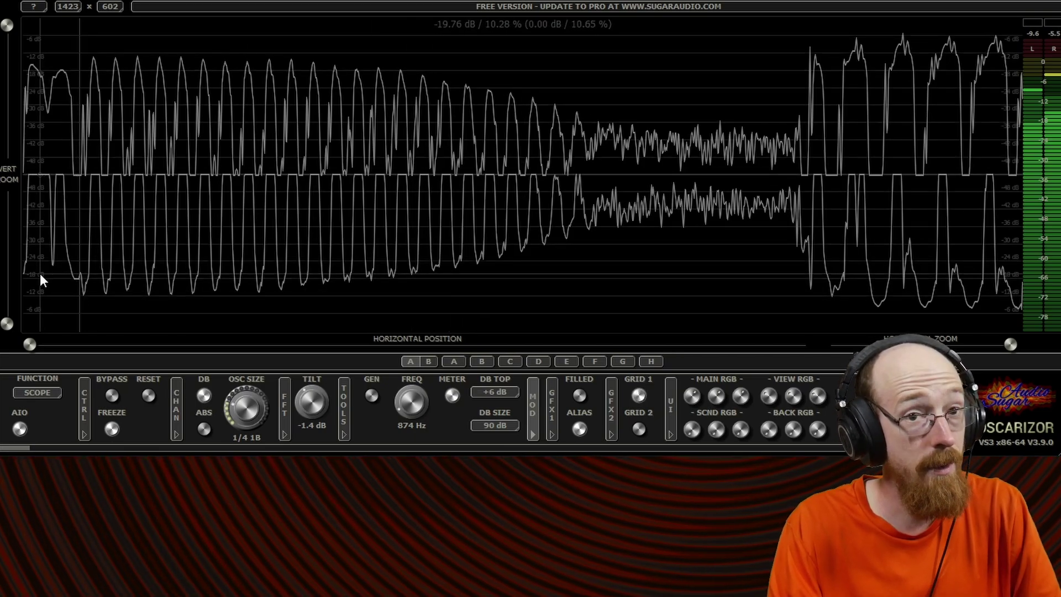
click(638, 397)
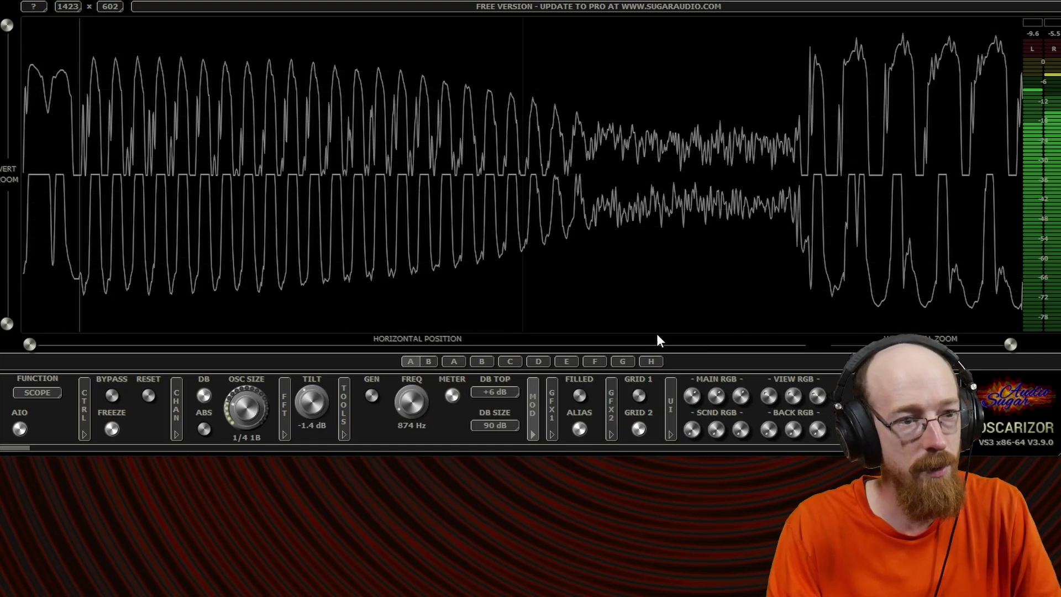
click(645, 430)
Recolour the interface teal with a red secondary colour, and resize the plugin window to 1270 x 595.
drag(702, 391, 697, 432)
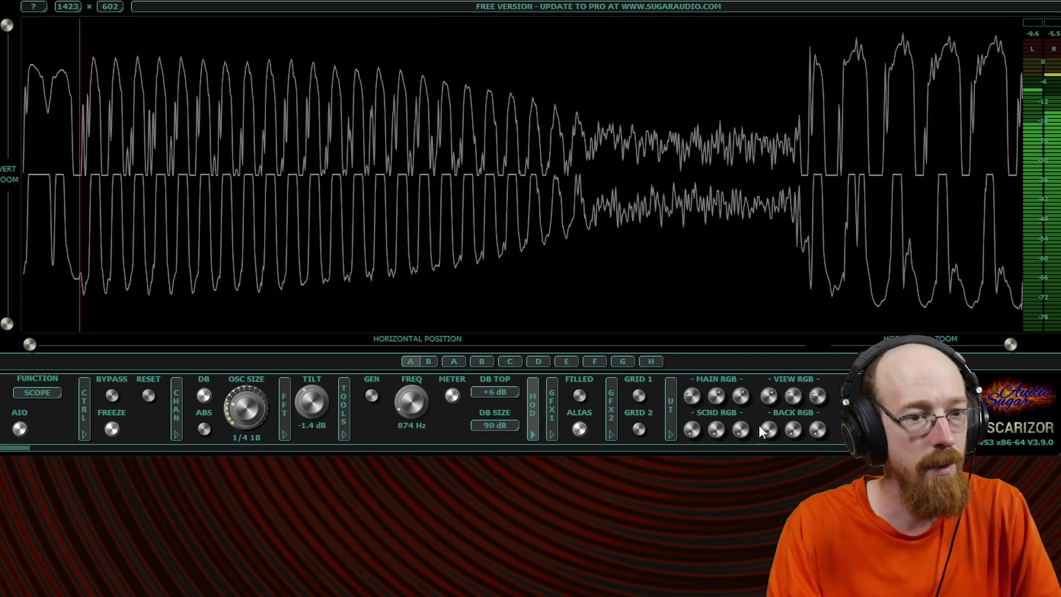
mouse_move(767, 426)
mouse_down()
mouse_move(758, 399)
mouse_move(765, 437)
mouse_up()
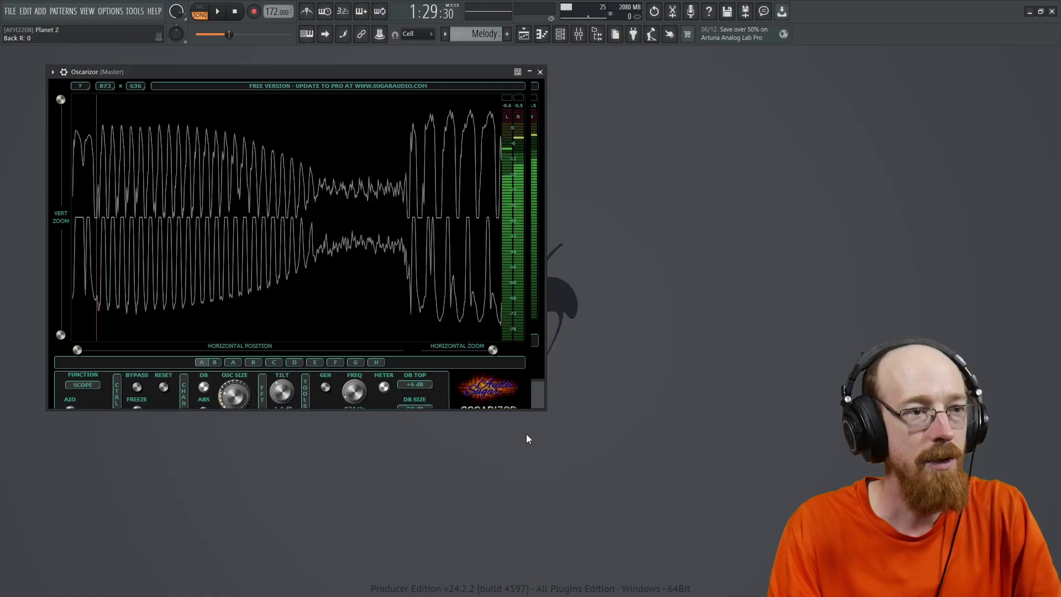
drag(526, 436, 748, 412)
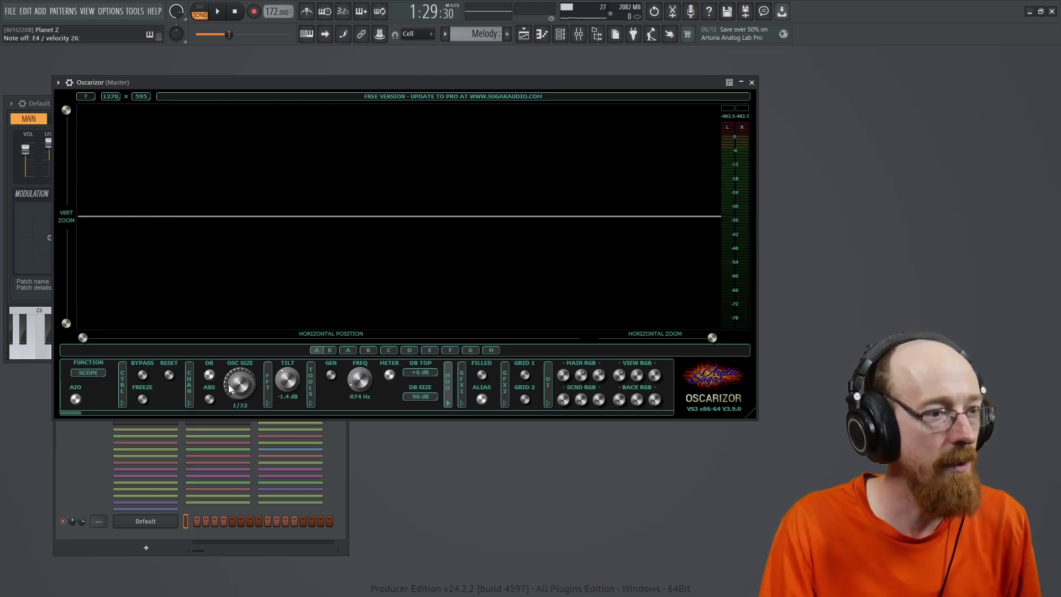
Set the oscilloscope size to 1/16, keep the vertical bottom at 0, and turn DB mode off for the played notes.
drag(228, 383, 240, 370)
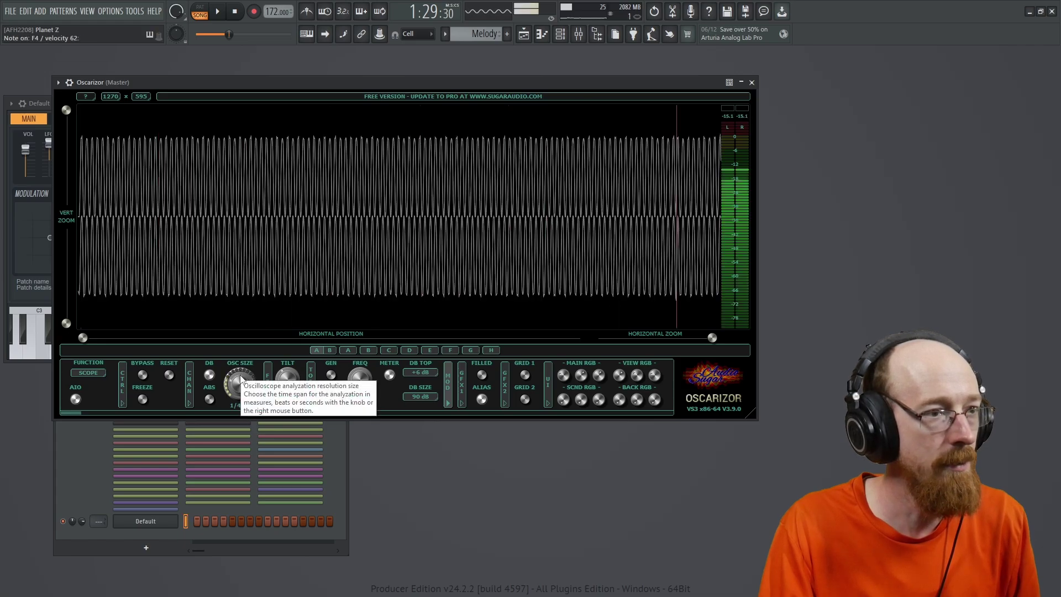
scroll(241, 377, down, 2)
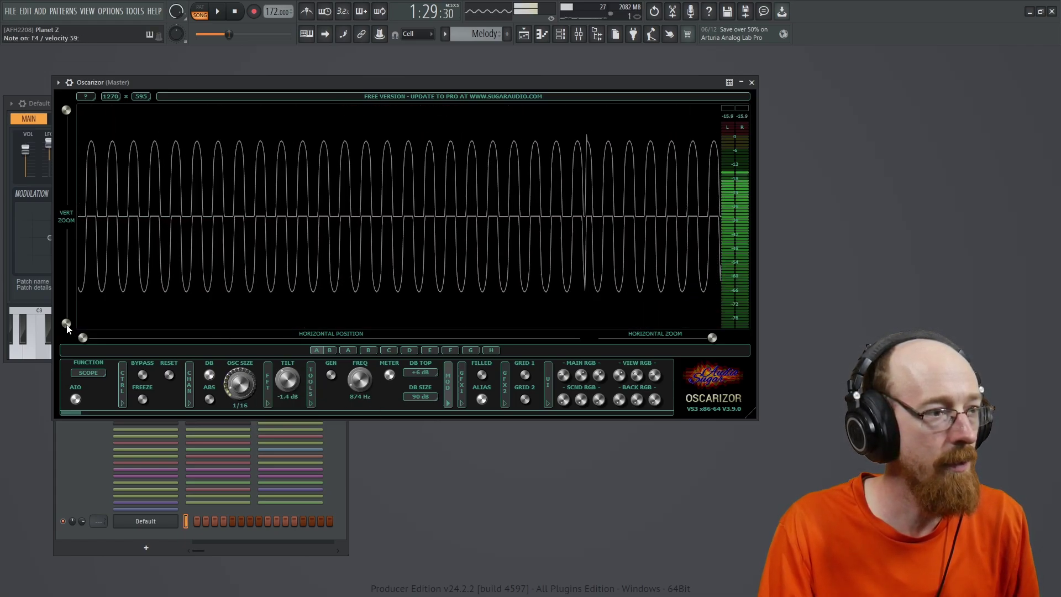
mouse_move(66, 324)
mouse_down()
mouse_move(67, 264)
mouse_move(67, 324)
mouse_up()
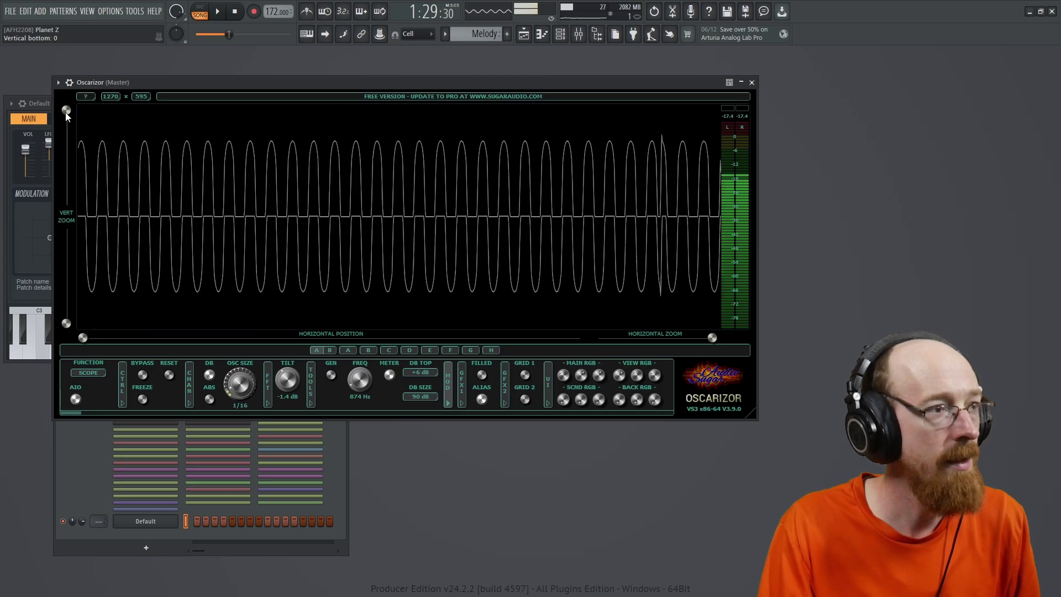
click(209, 375)
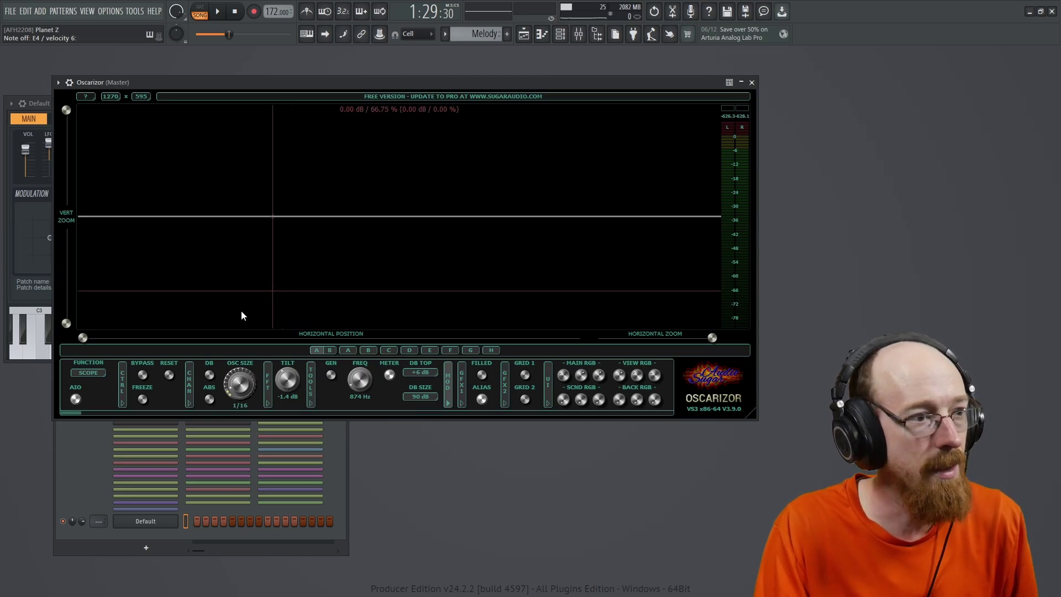
Freeze the waveform, try a time span of 1/1 4B, and raise the vertical bottom to 31 before lowering it again.
click(142, 398)
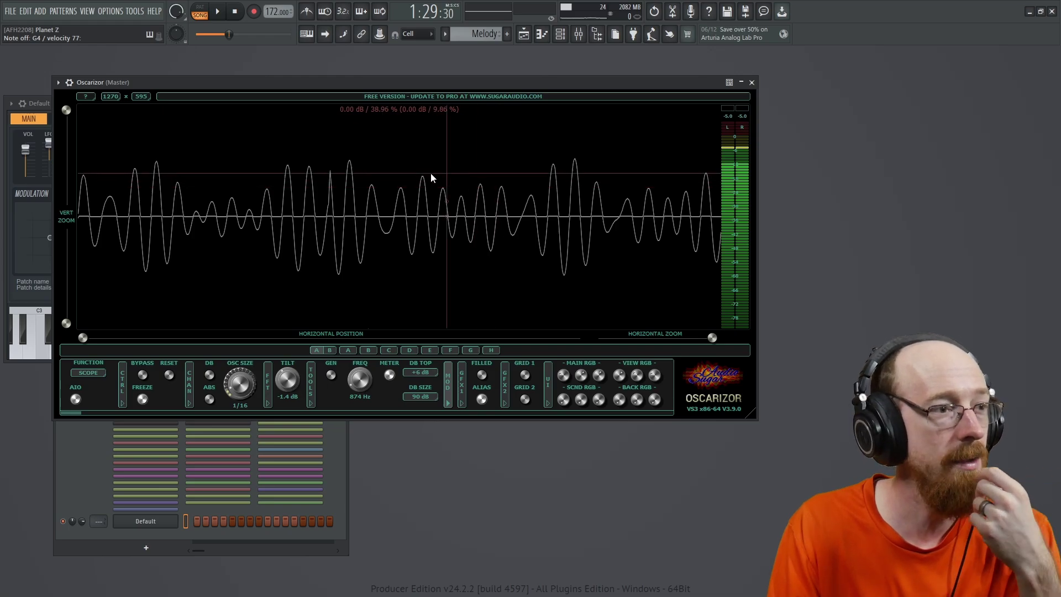
scroll(402, 318, down, 2)
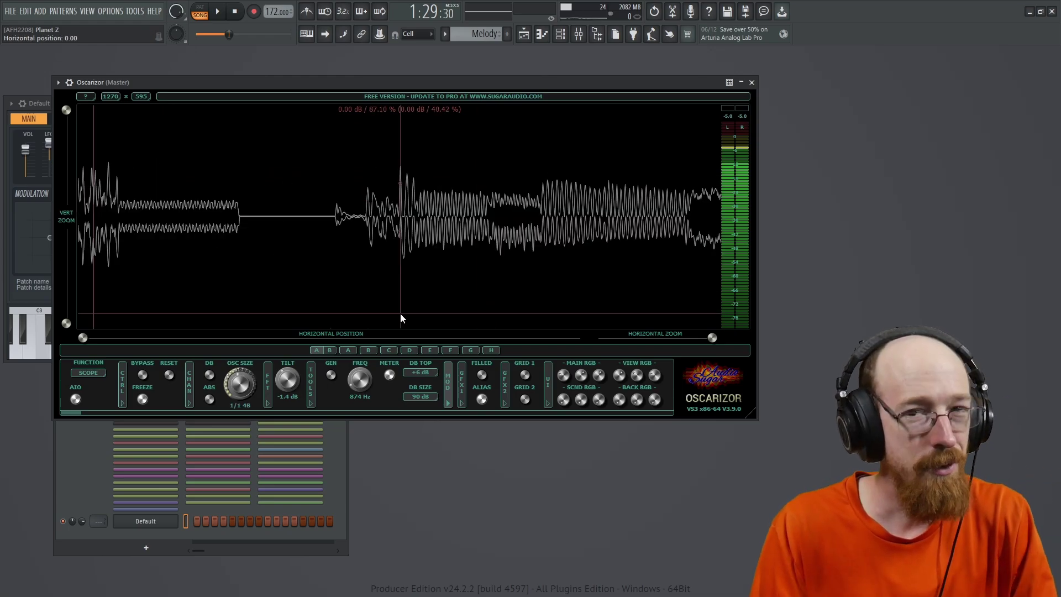
drag(67, 324, 72, 294)
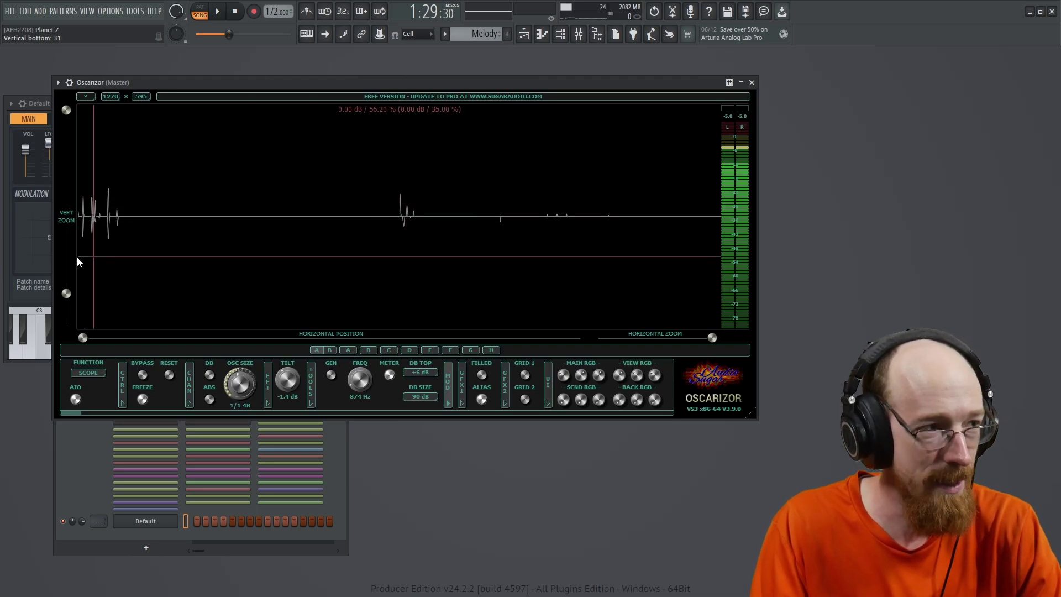
drag(66, 293, 70, 314)
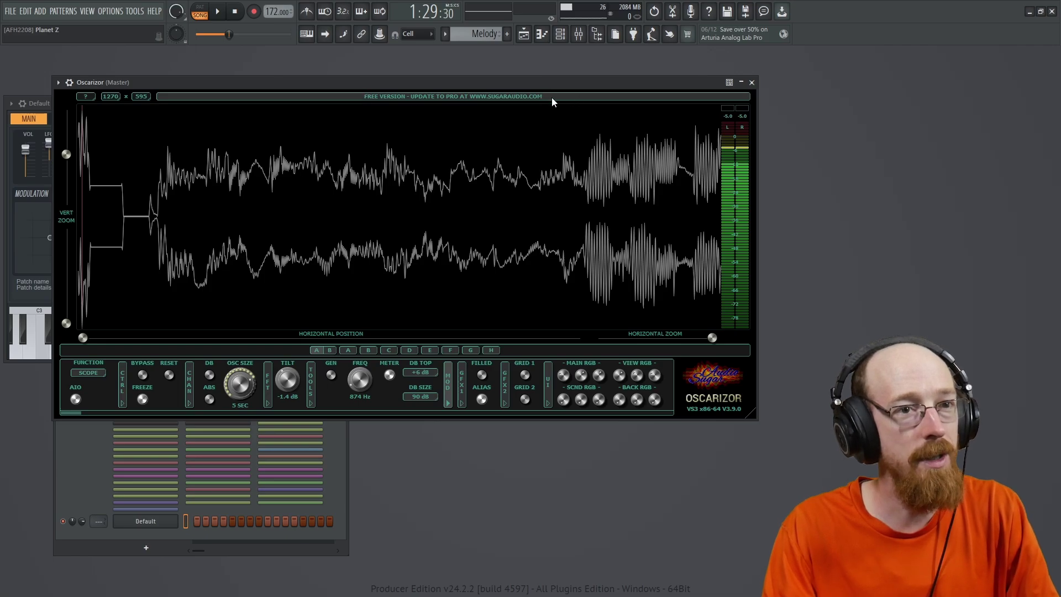
View the plugin's About information and close it.
click(720, 396)
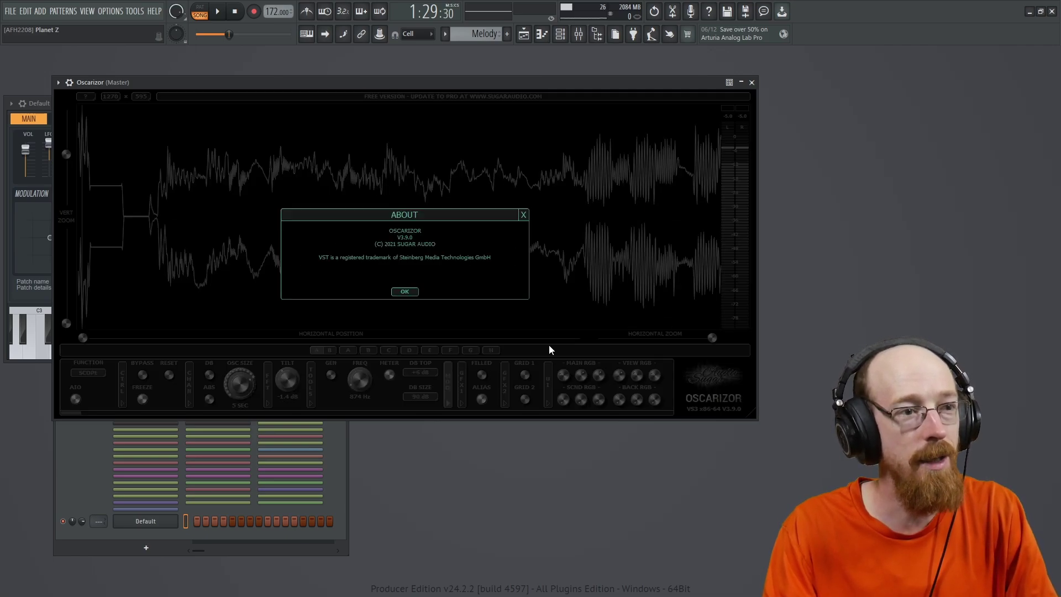
click(405, 292)
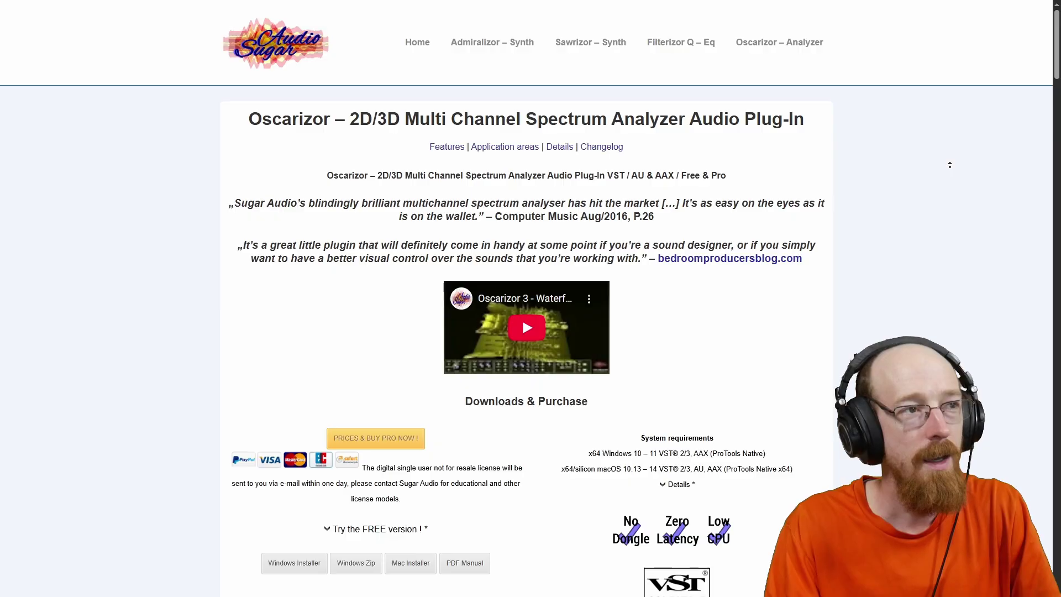
Switch to the Oscarizor product page in the browser and review its features, application areas and analyzer examples, including transient analyzation.
scroll(629, 295, down, 5)
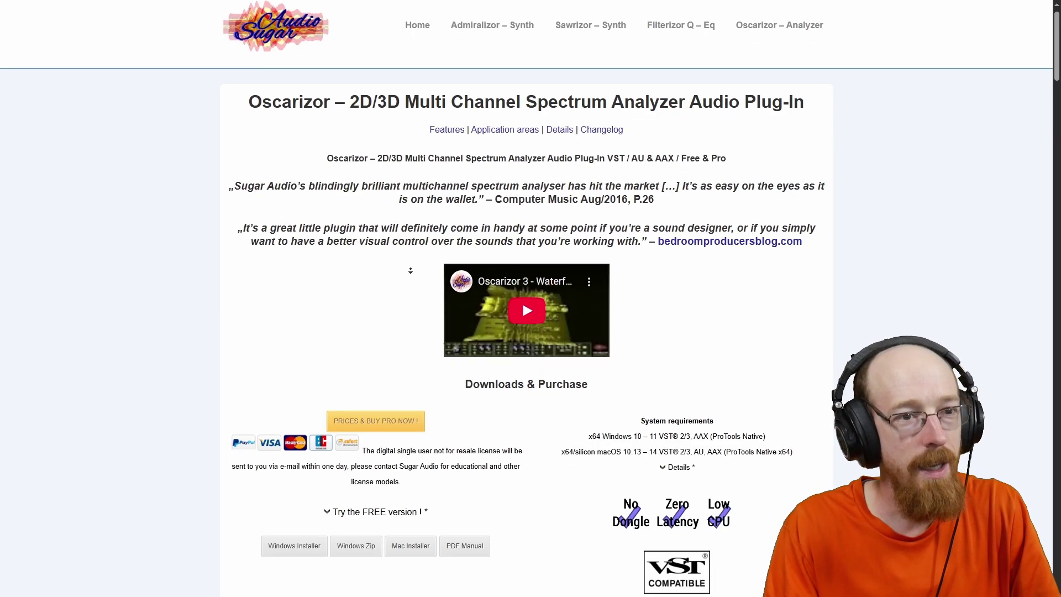
scroll(561, 161, up, 5)
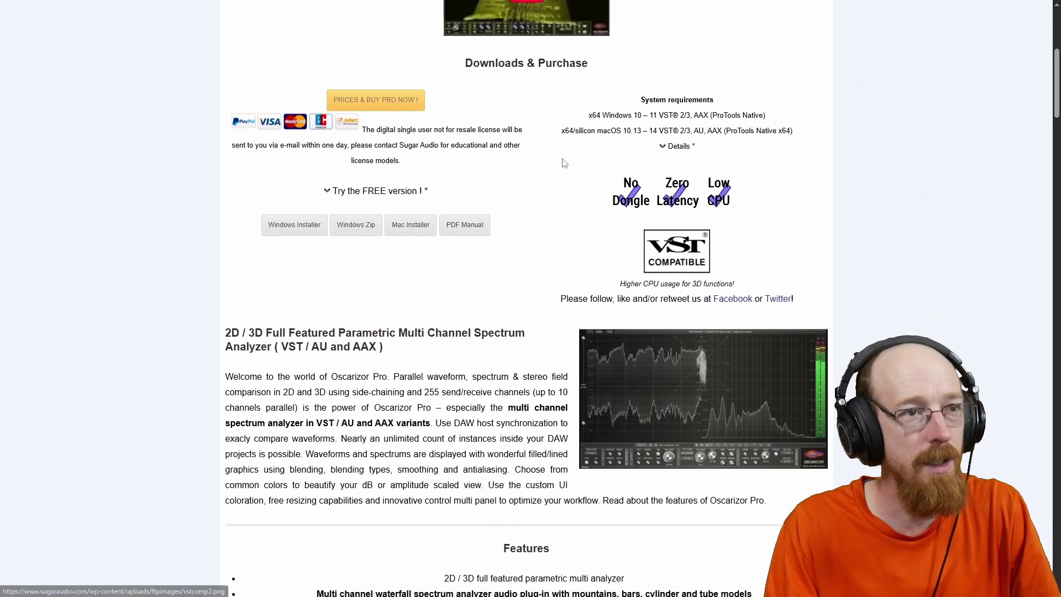
scroll(635, 268, down, 7)
scroll(610, 300, down, 18)
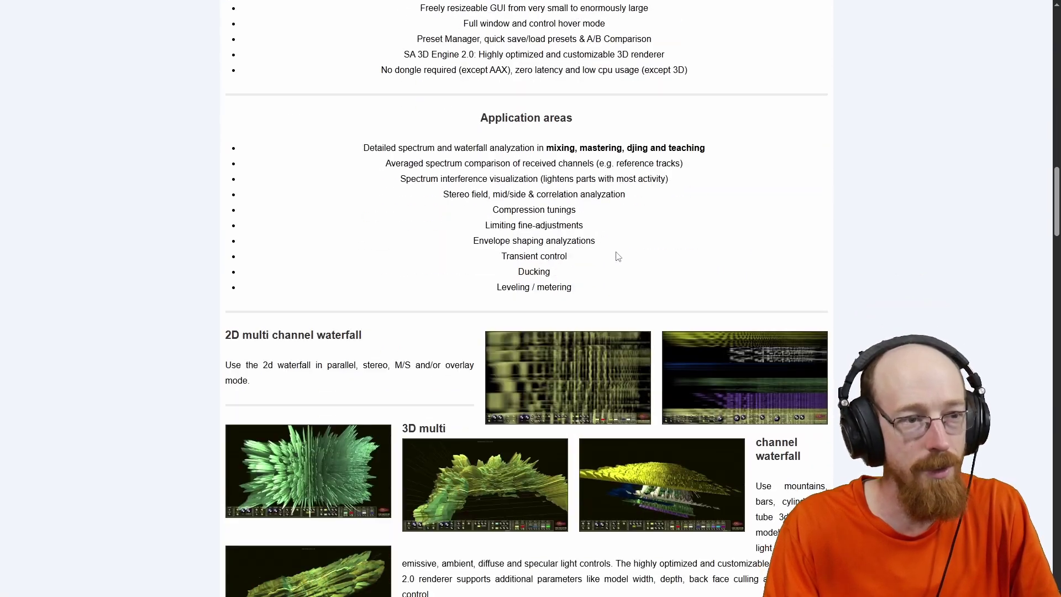
scroll(434, 203, down, 3)
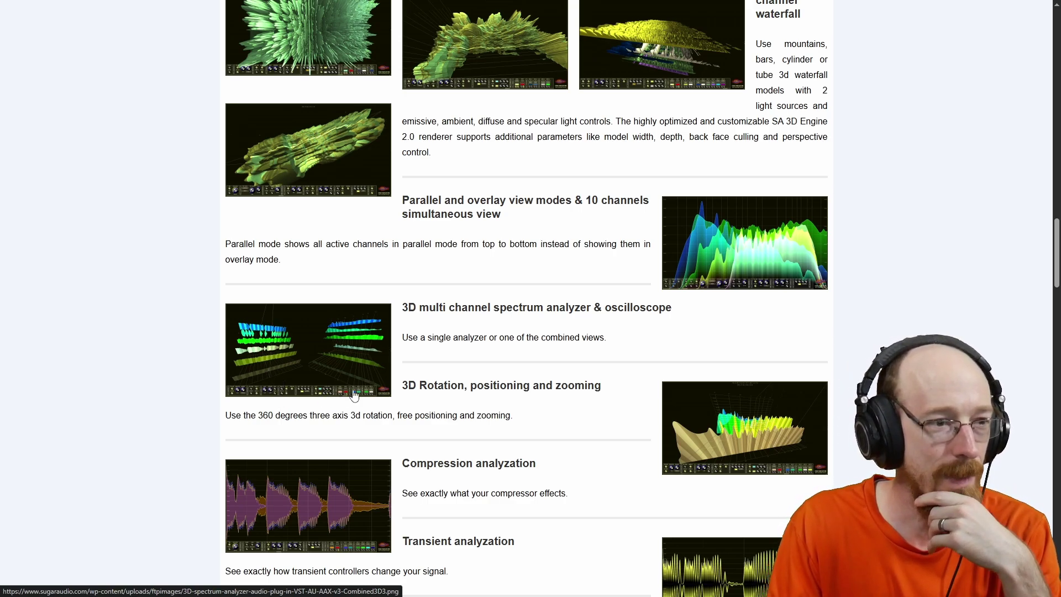
scroll(507, 318, down, 4)
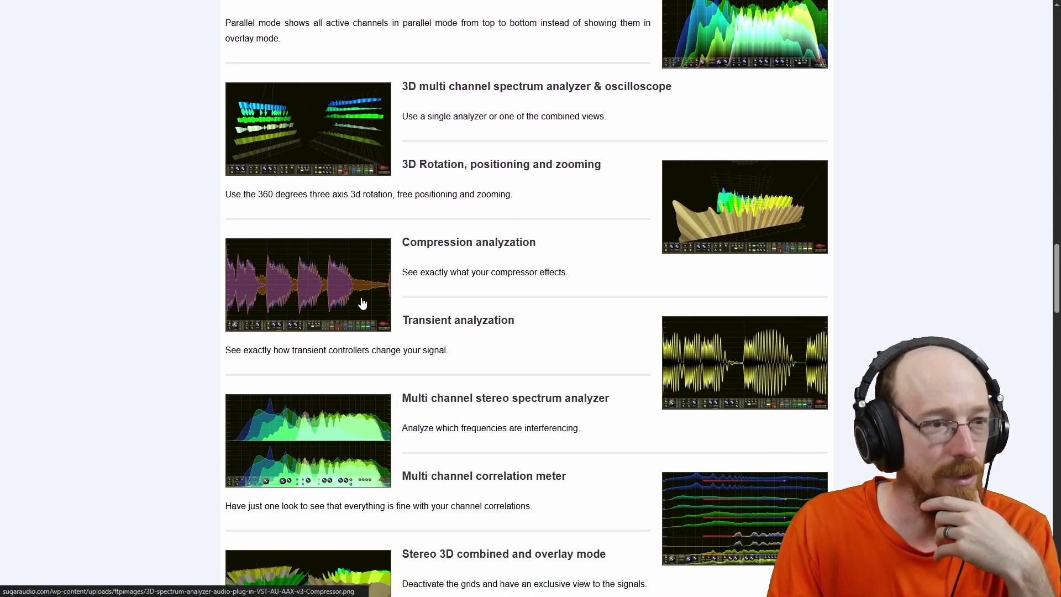
drag(402, 321, 520, 326)
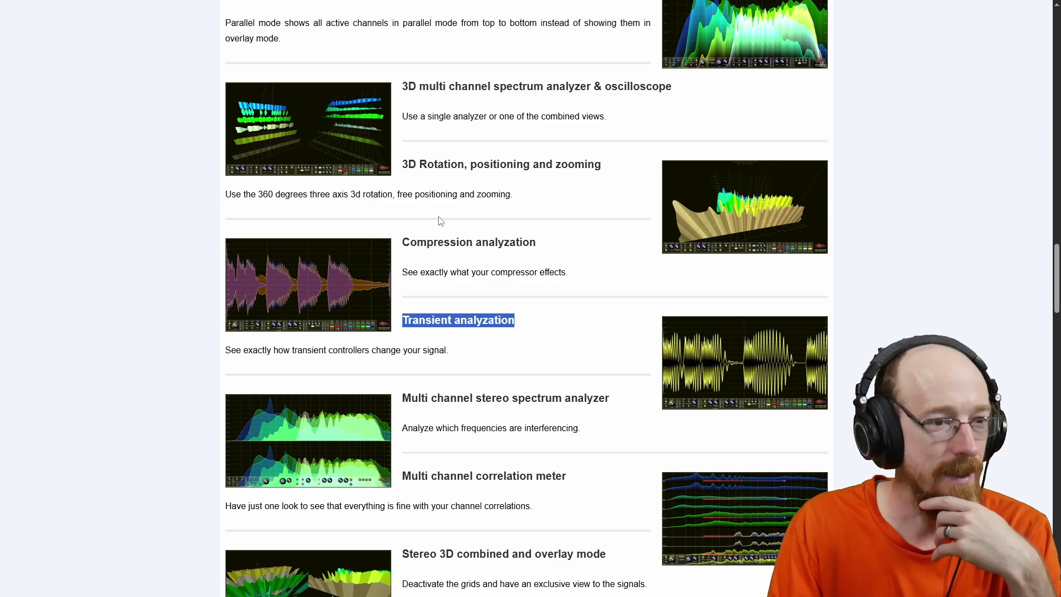
scroll(509, 185, down, 7)
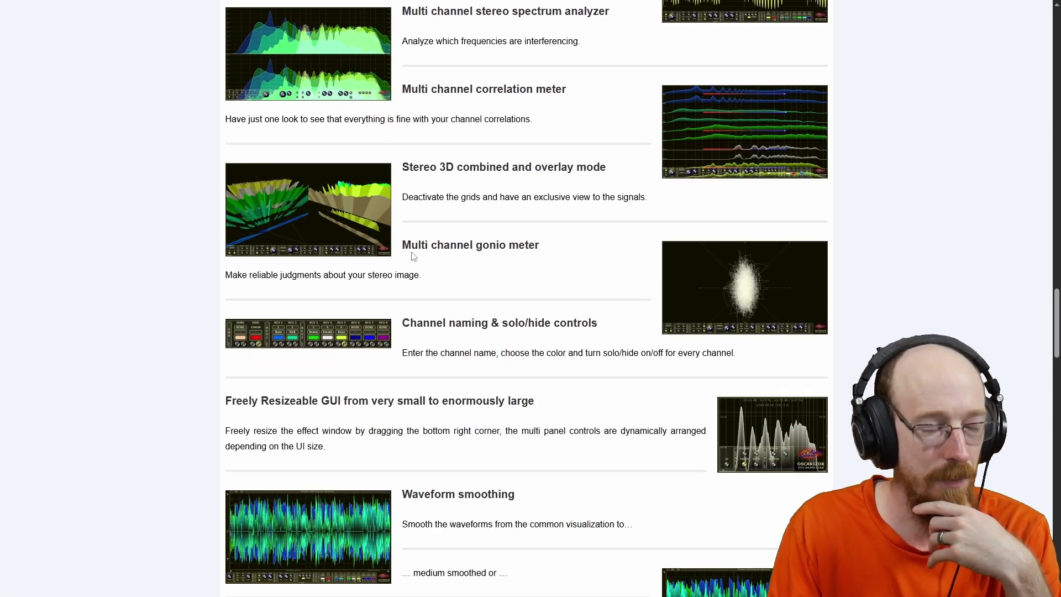
scroll(478, 256, down, 5)
Return to the downloads section of the product page and check the Windows and macOS system requirements.
scroll(254, 384, up, 20)
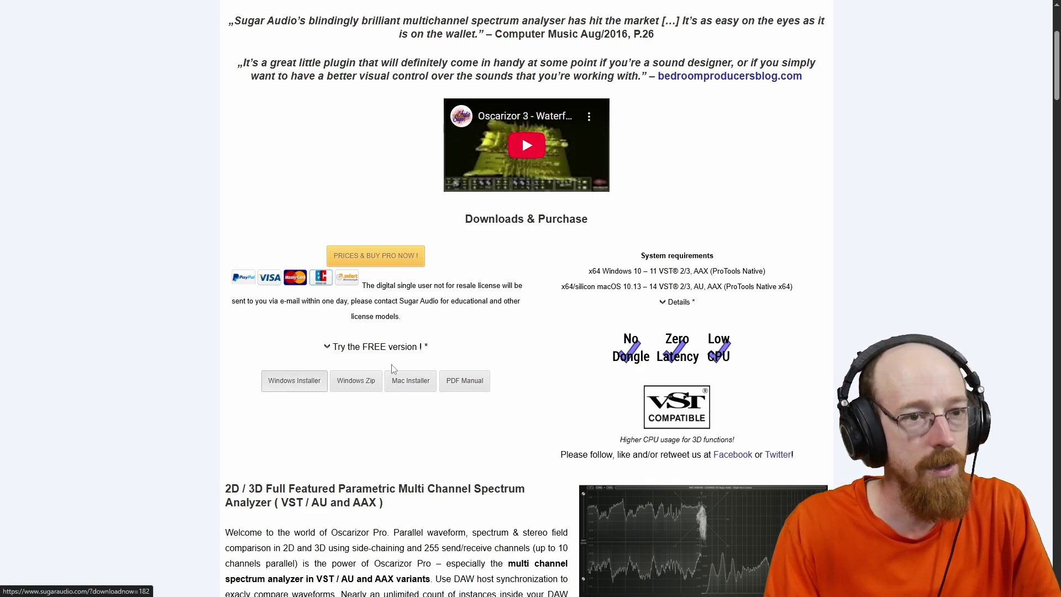
drag(645, 270, 774, 302)
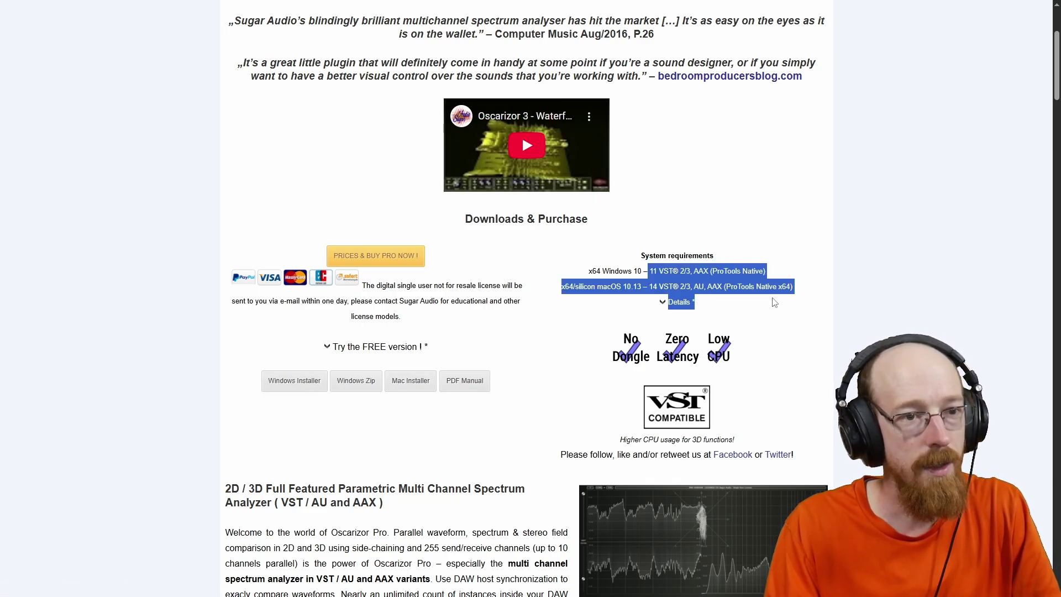
click(737, 303)
scroll(666, 280, up, 3)
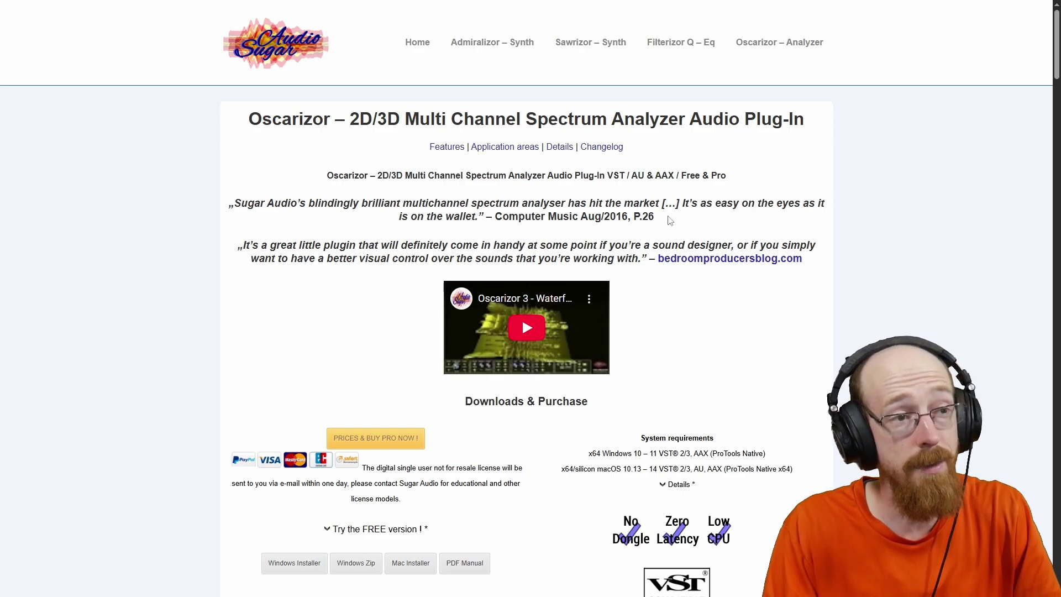